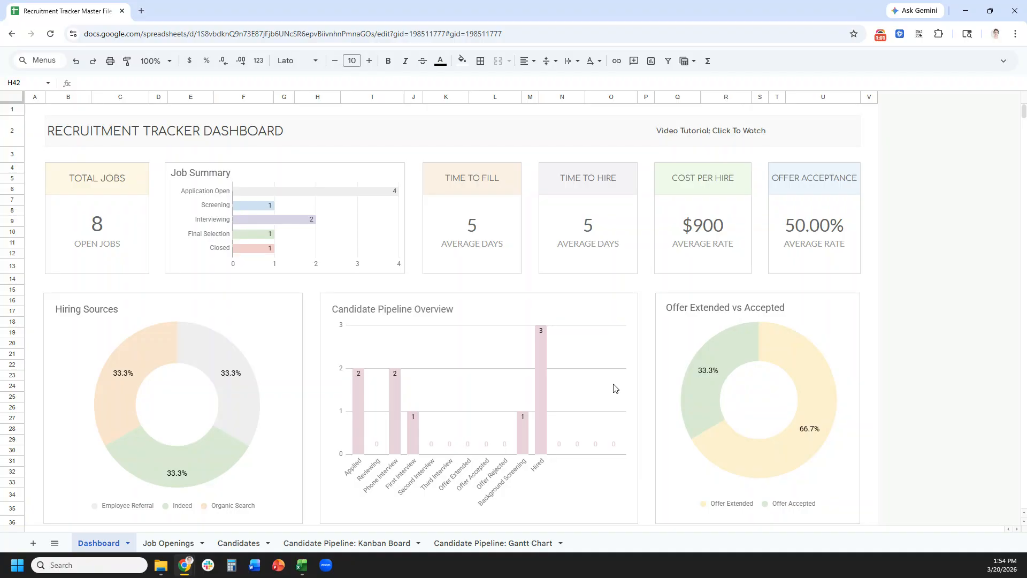
# - Switch to the Job Openings sheet listing the nine open roles
pyautogui.click(184, 545)
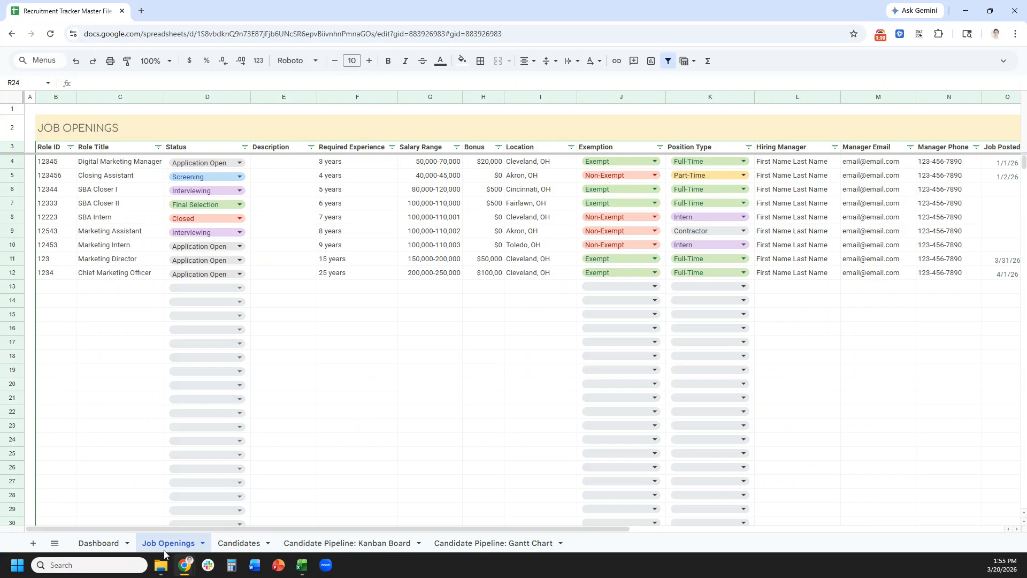
# - Enter role 51, Marketing Manager, in row 13 with status Interviewing
pyautogui.click(62, 290)
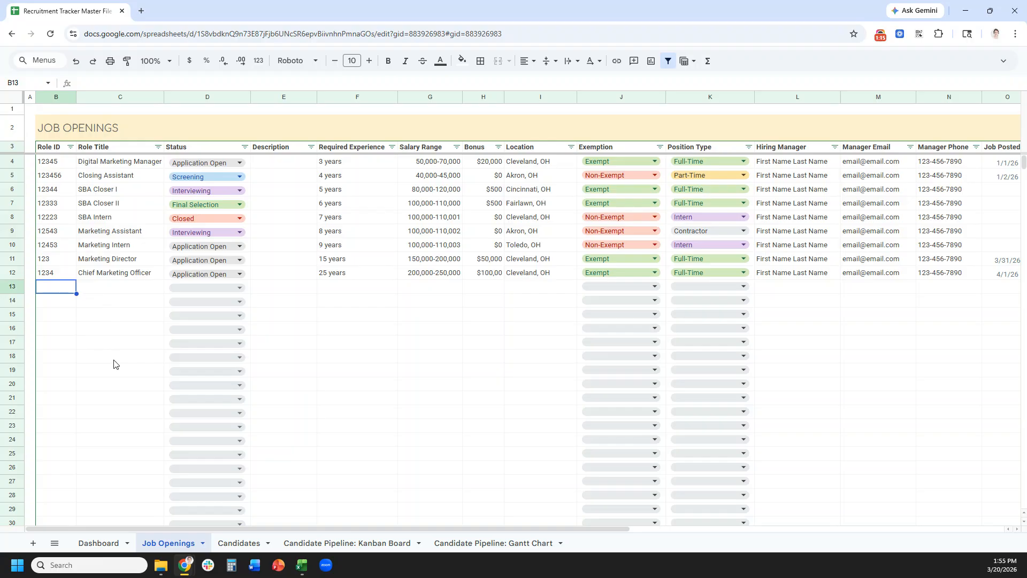
pyautogui.write('51')
pyautogui.press('Tab')
pyautogui.write('Marketing Manager')
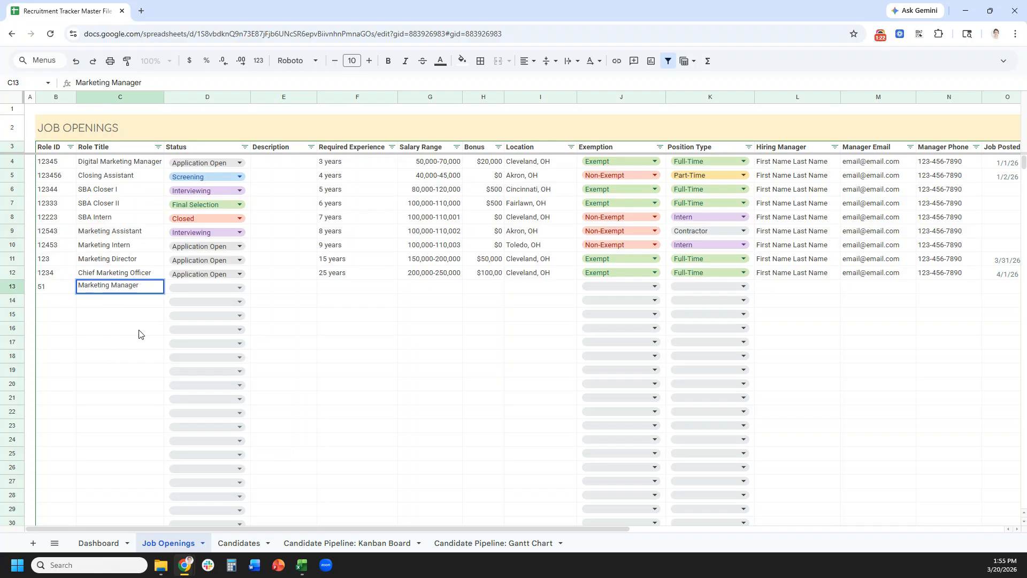
pyautogui.click(181, 285)
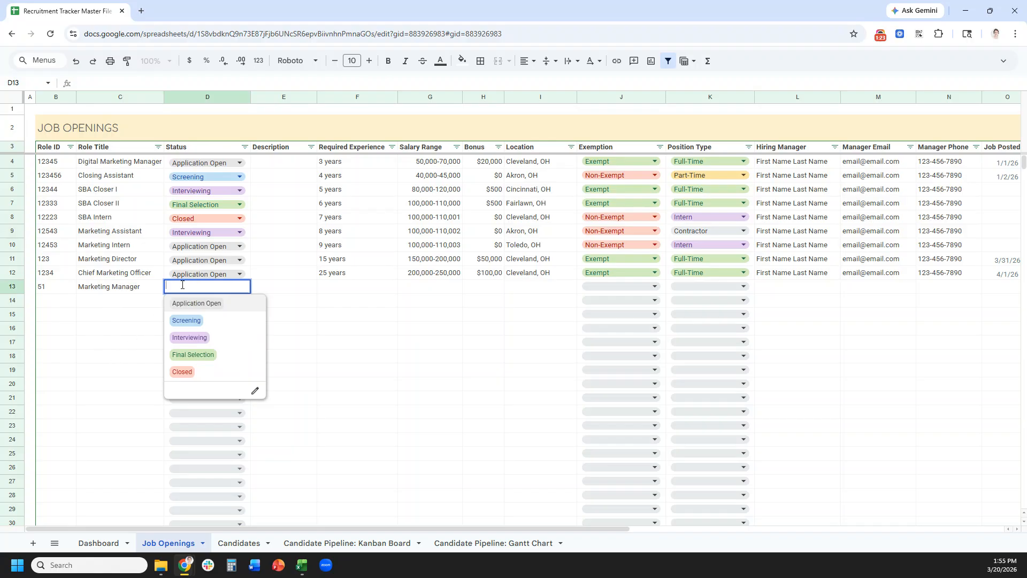
pyautogui.click(226, 341)
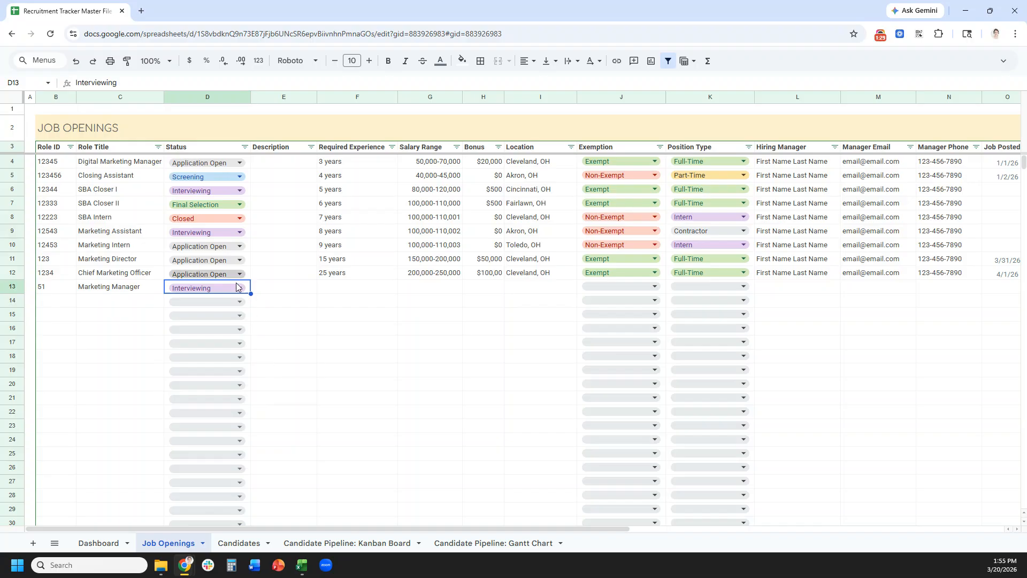
pyautogui.click(239, 287)
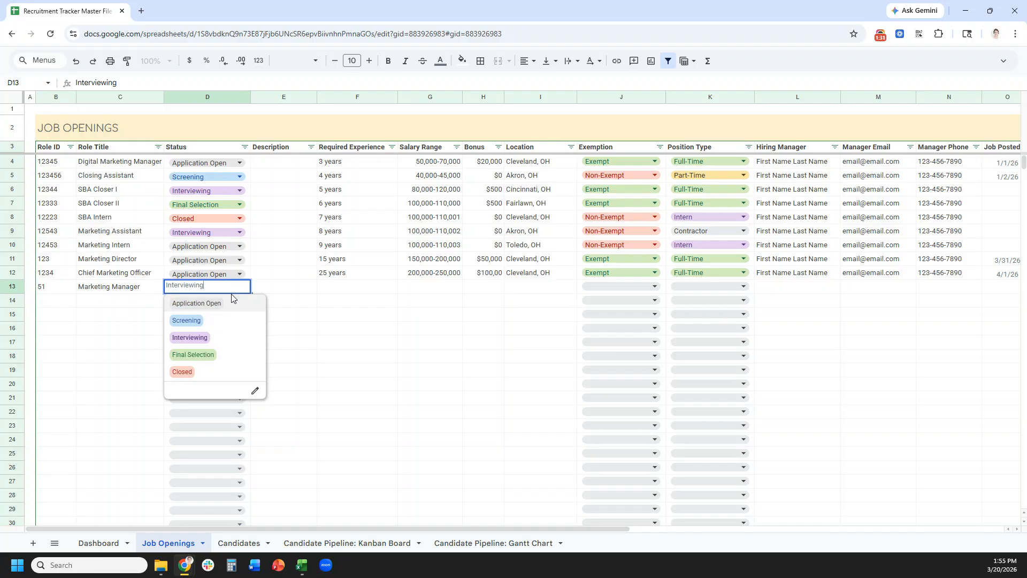
# - Add Example as a Status dropdown option and apply it to all matching dropdowns
pyautogui.click(256, 395)
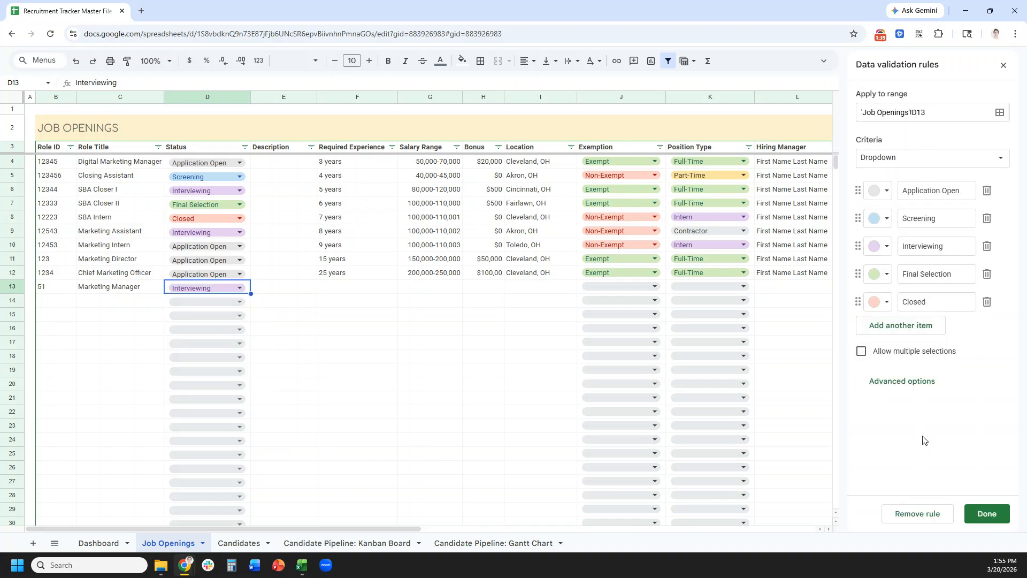
pyautogui.click(920, 327)
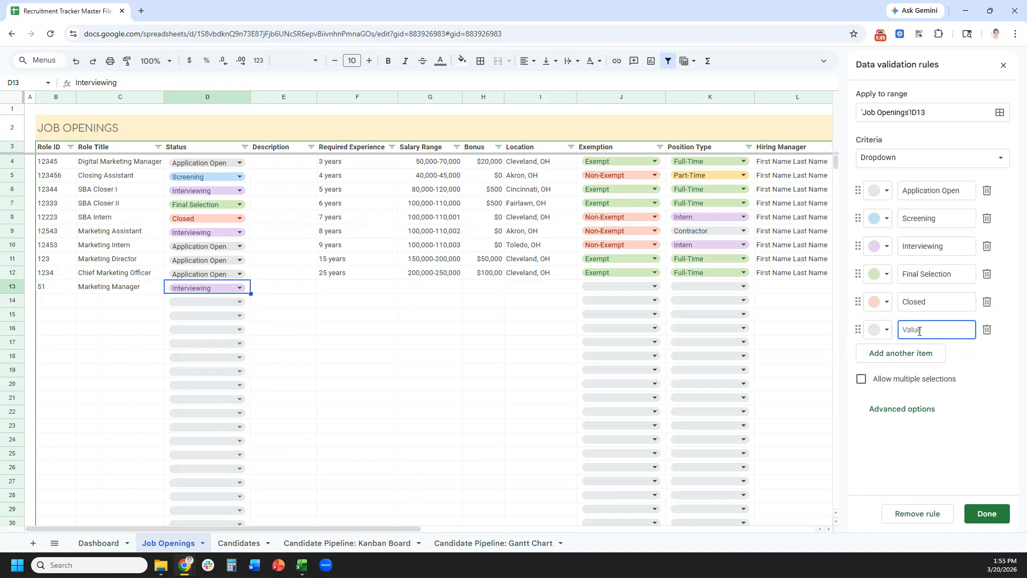
pyautogui.write('Example')
pyautogui.moveTo(924, 191); pyautogui.dragTo(957, 194)
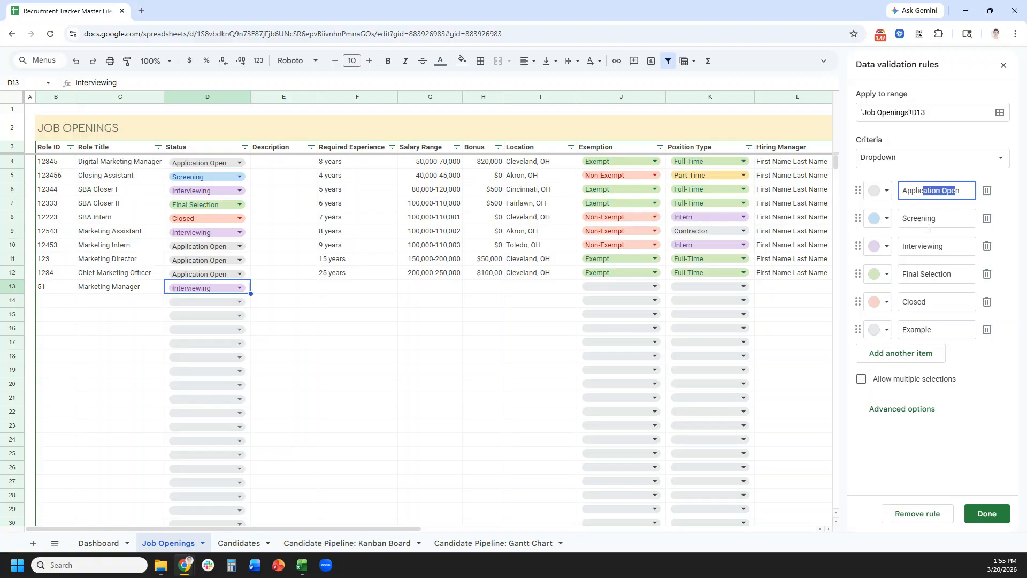
pyautogui.click(929, 223)
pyautogui.click(930, 247)
pyautogui.click(930, 274)
pyautogui.click(933, 331)
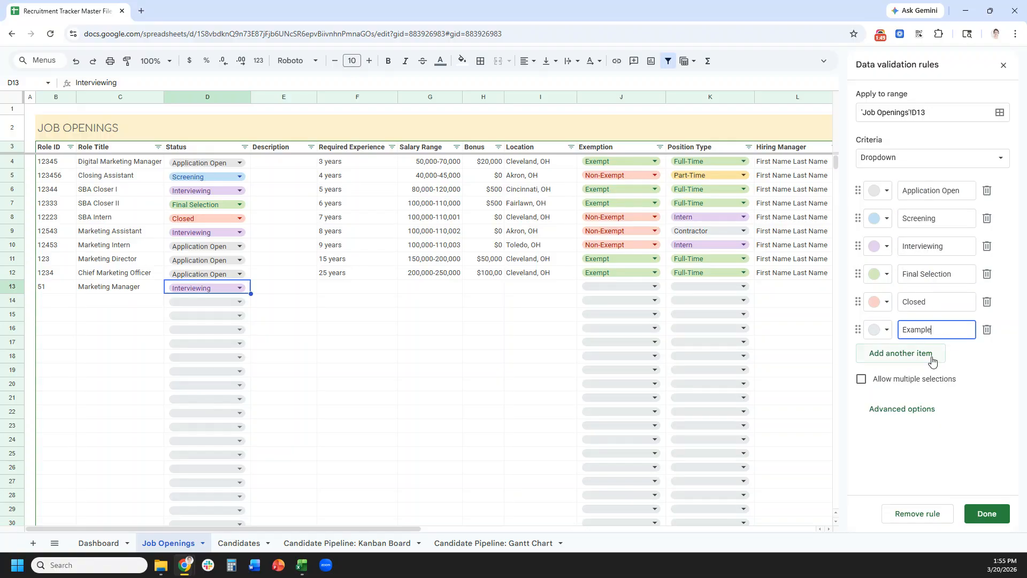
pyautogui.click(987, 514)
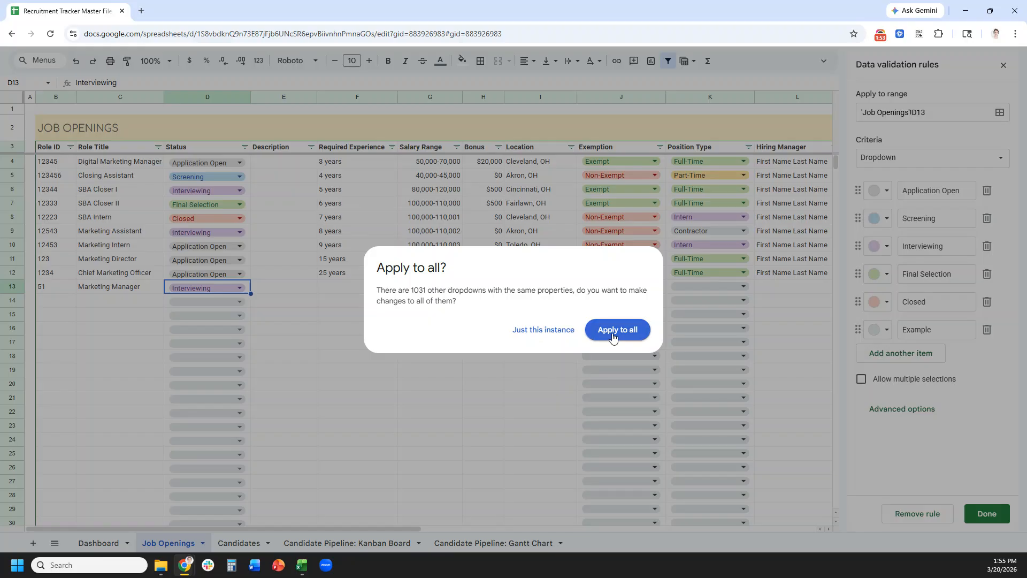
pyautogui.click(613, 336)
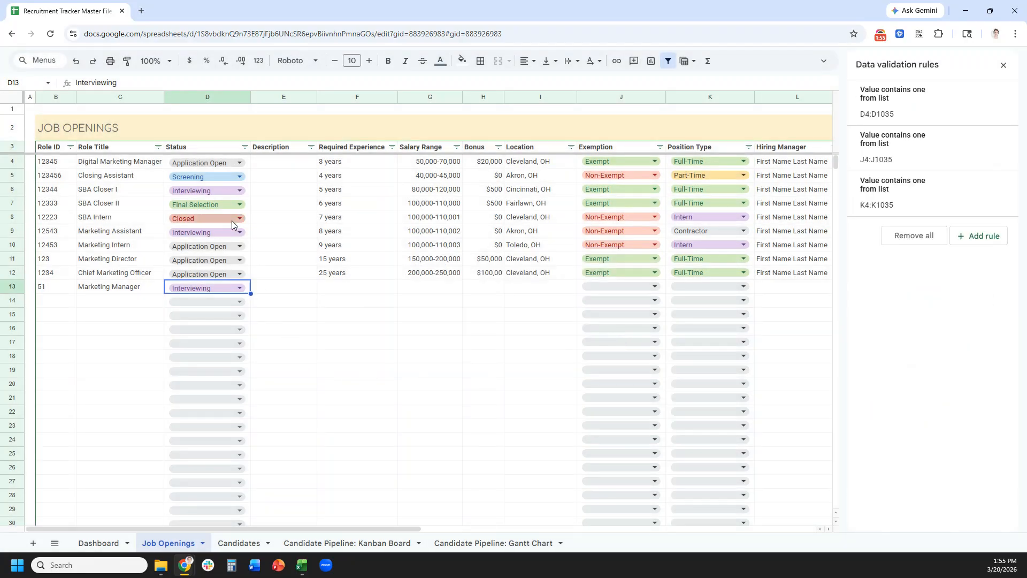
# - Confirm Example appears in the status choices, then switch to the Excel tracker
pyautogui.click(238, 301)
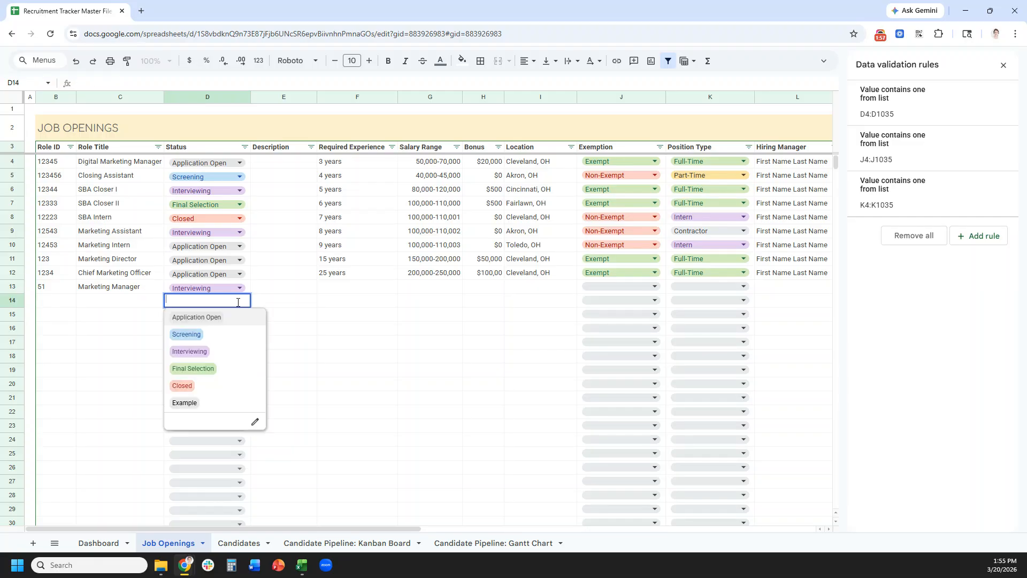
pyautogui.click(321, 382)
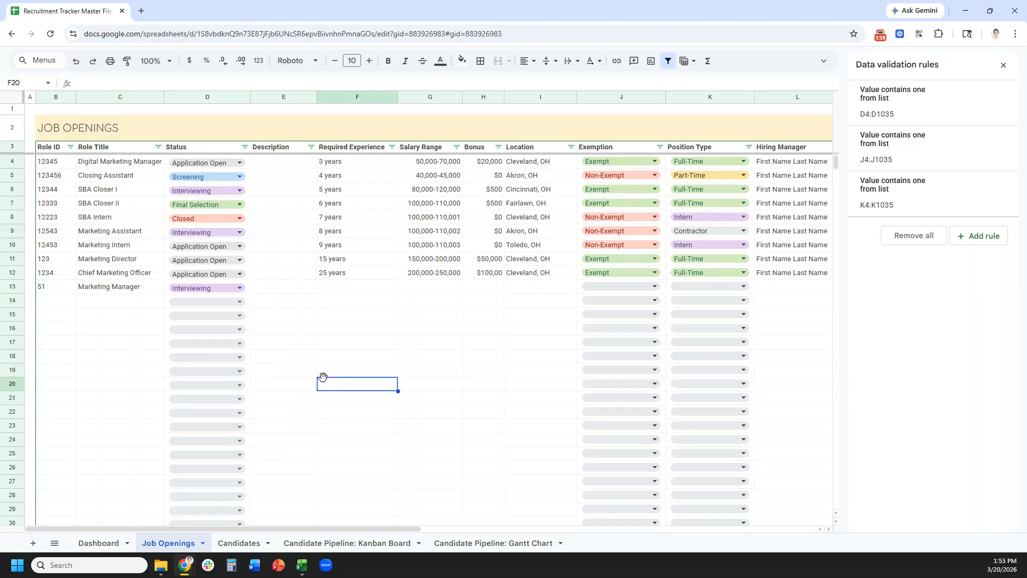
pyautogui.click(1004, 65)
pyautogui.click(301, 566)
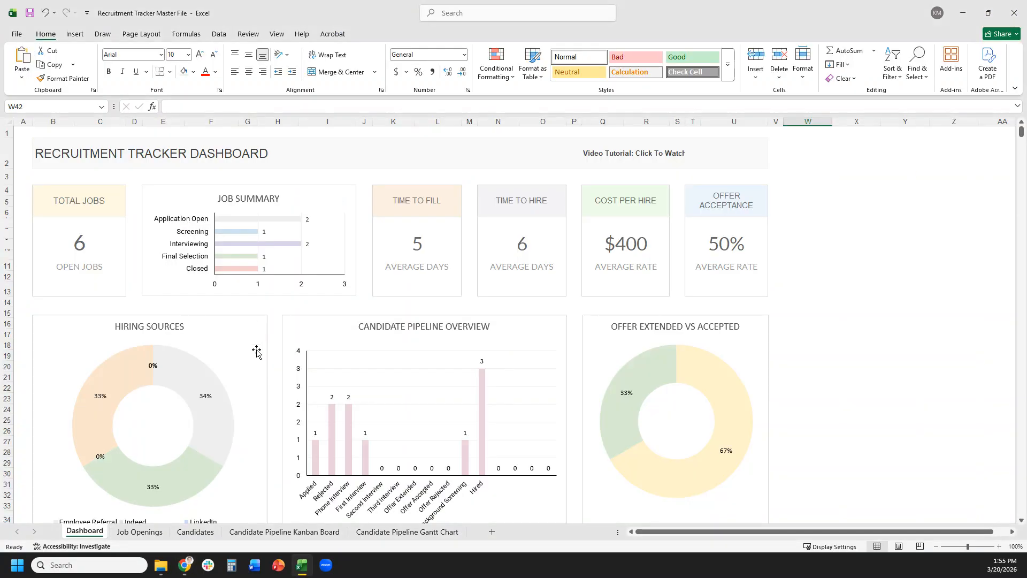
# - On Excel's Job Openings sheet, select Status cells D4 through D1131
pyautogui.click(139, 531)
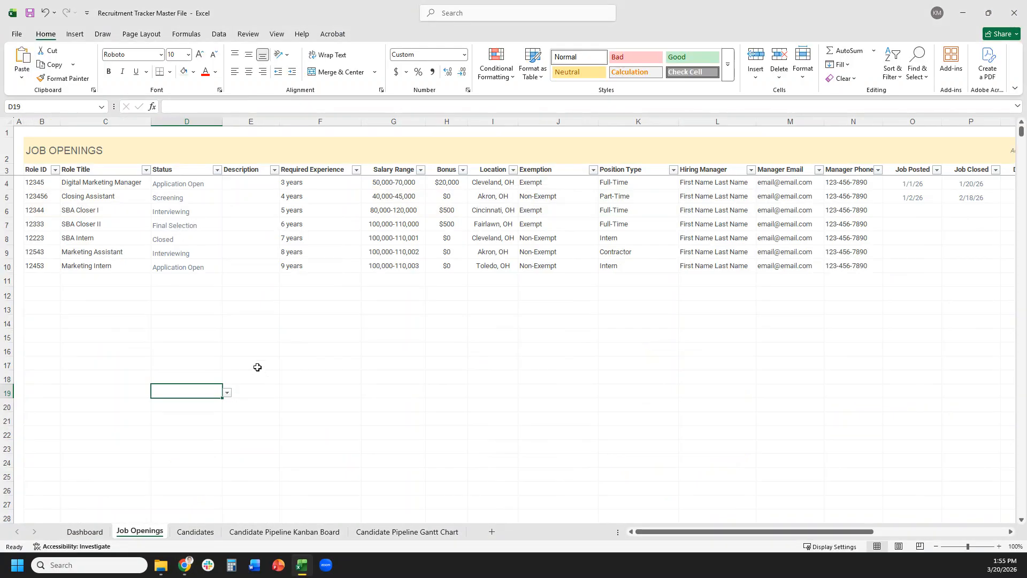
pyautogui.click(195, 183)
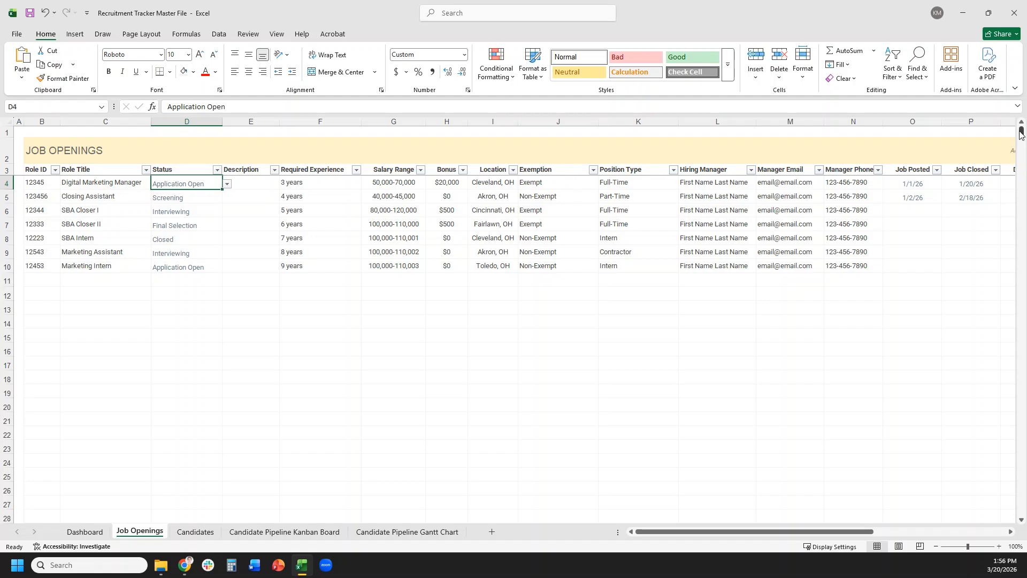
pyautogui.moveTo(1021, 134); pyautogui.dragTo(1021, 510)
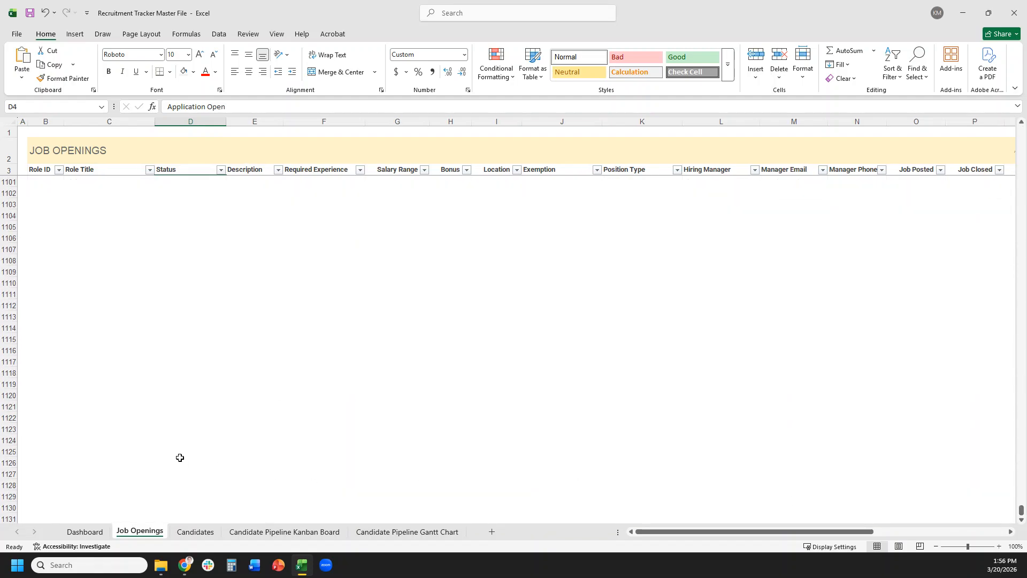
pyautogui.moveTo(179, 517); pyautogui.dragTo(202, 185)
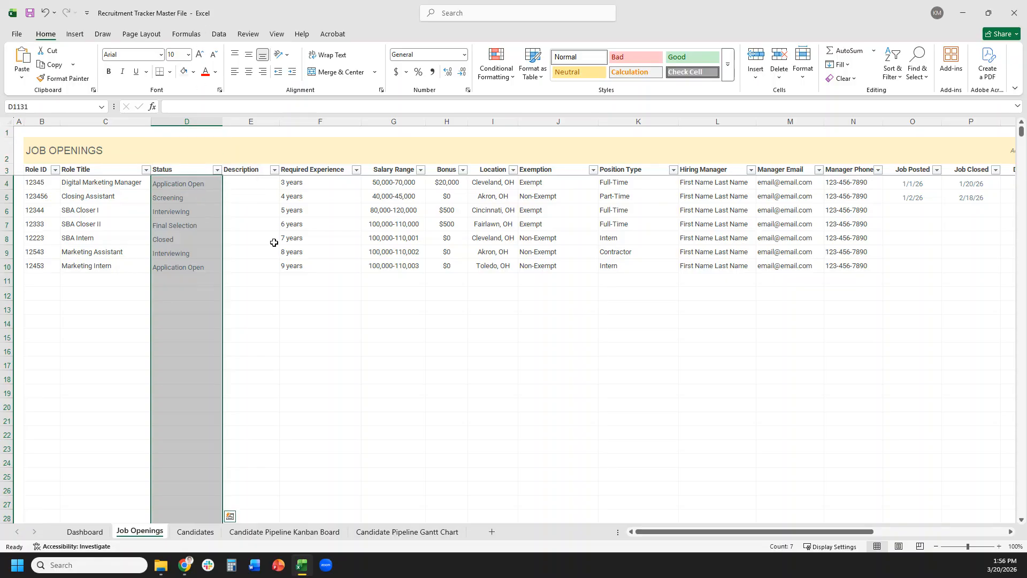
# - Extend the Status list validation (Application Open through Closed) to all selected cells
pyautogui.click(220, 35)
pyautogui.click(546, 56)
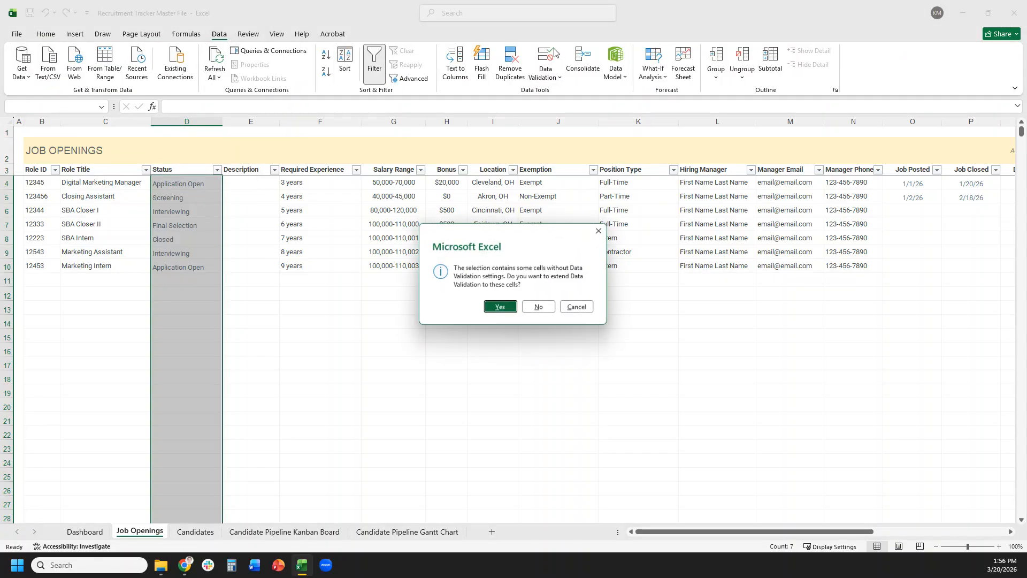
pyautogui.click(501, 308)
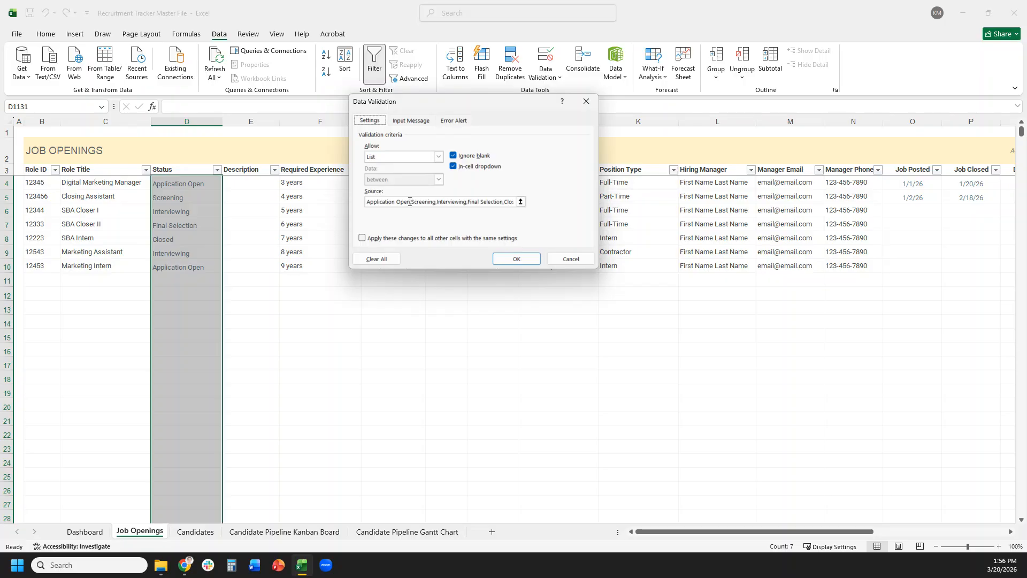
pyautogui.moveTo(410, 201); pyautogui.dragTo(362, 203)
pyautogui.press('End')
pyautogui.hotkey('ctrl', 'shift', 'Left')
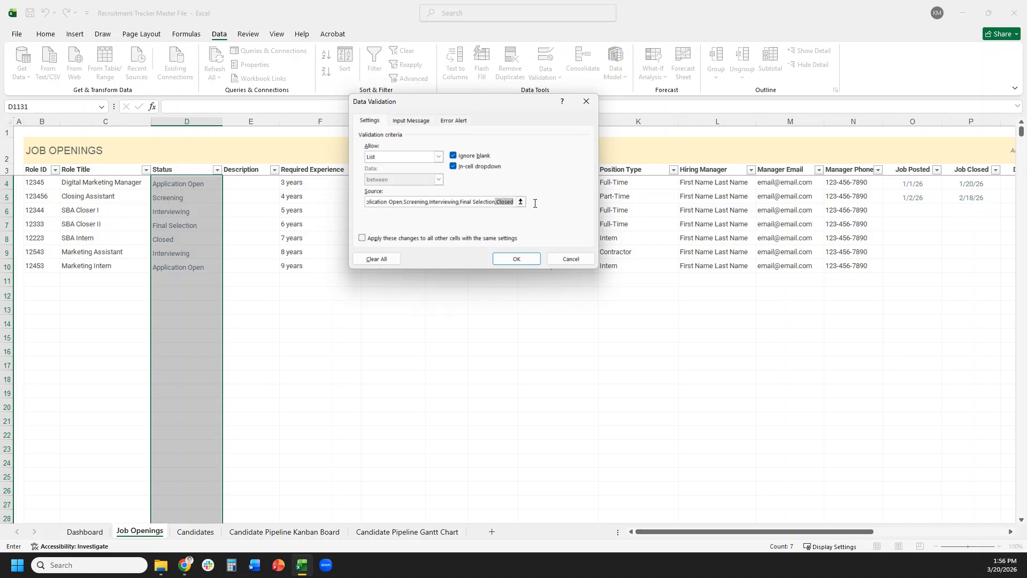
pyautogui.click(514, 202)
pyautogui.click(517, 259)
# - Check the Status dropdown on an empty row, then return to Google Sheets' Marketing Manager row
pyautogui.click(179, 383)
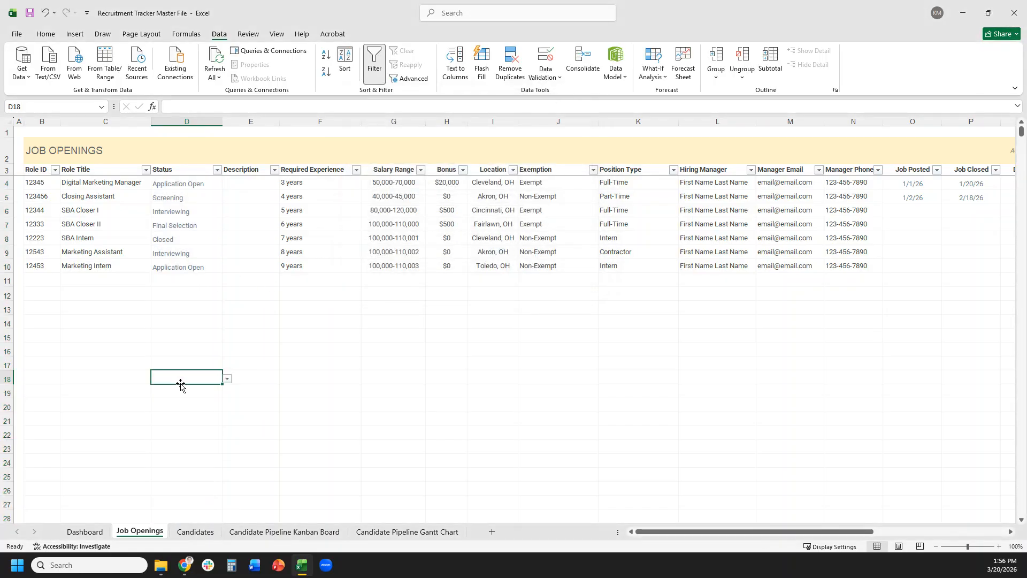
pyautogui.click(302, 567)
pyautogui.click(331, 288)
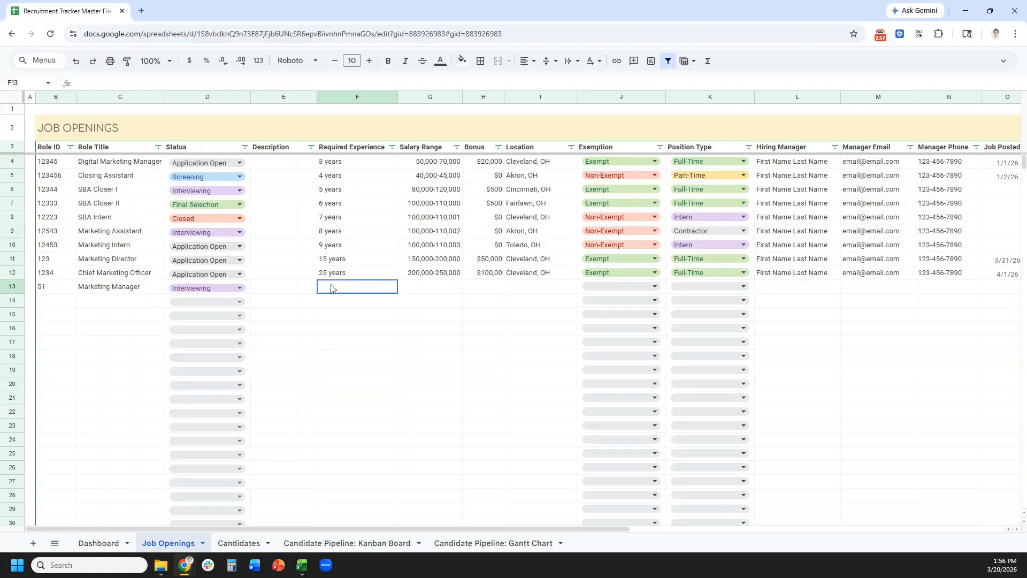
# - Enter 5 years experience, salary 70,000-75,000, bonus 5,000 and location Cleveland, OH
pyautogui.click(312, 290)
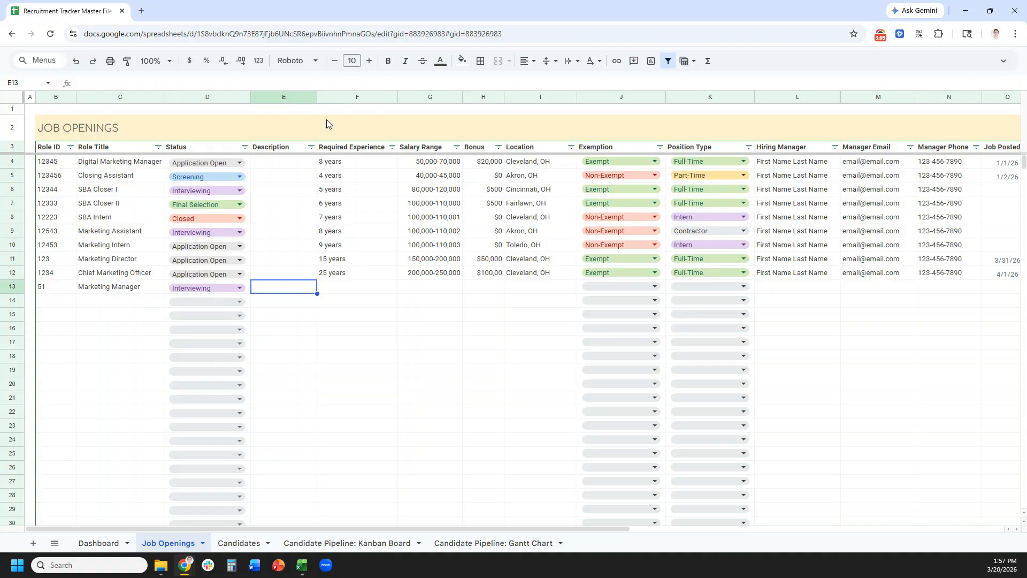
pyautogui.moveTo(317, 98)
pyautogui.mouseDown()
pyautogui.moveTo(363, 99)
pyautogui.moveTo(328, 106)
pyautogui.mouseUp()
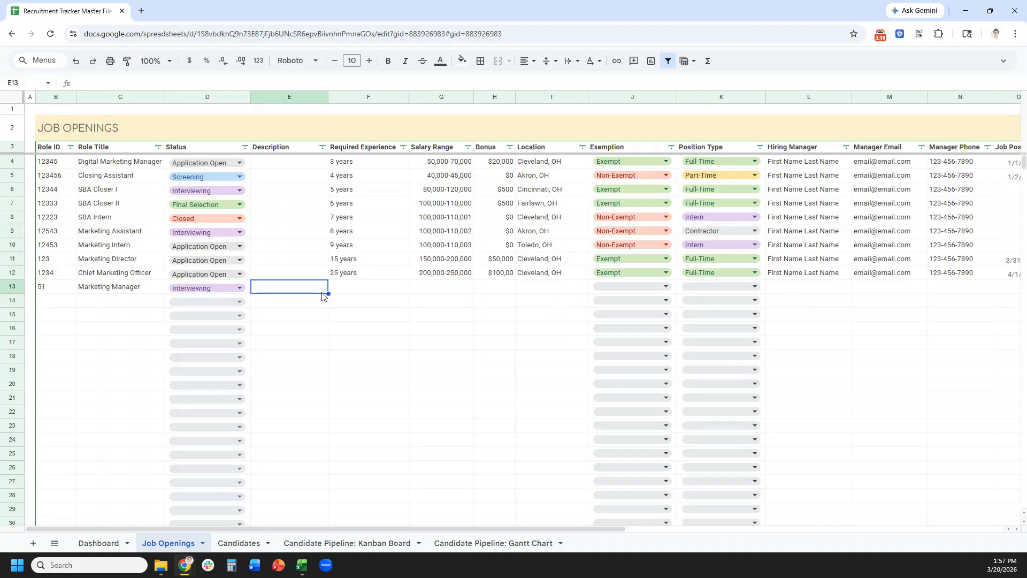
pyautogui.press('Tab')
pyautogui.write('5 years')
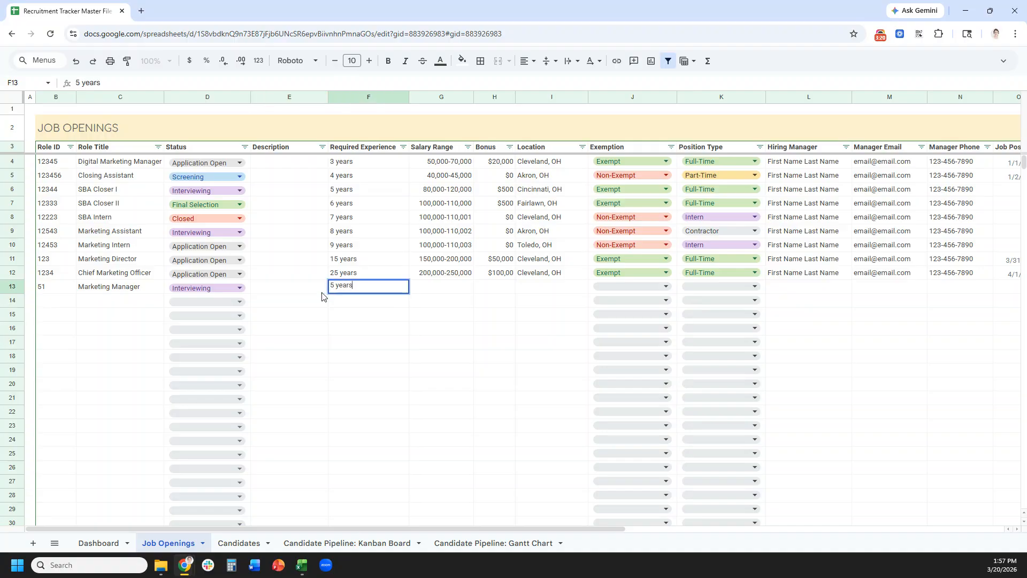
pyautogui.press('Tab')
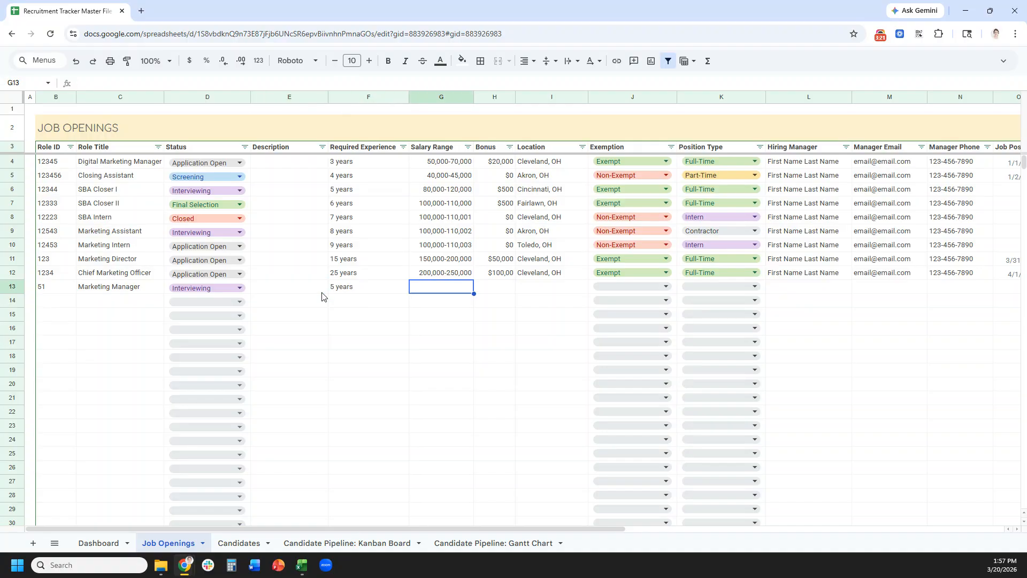
pyautogui.write('70')
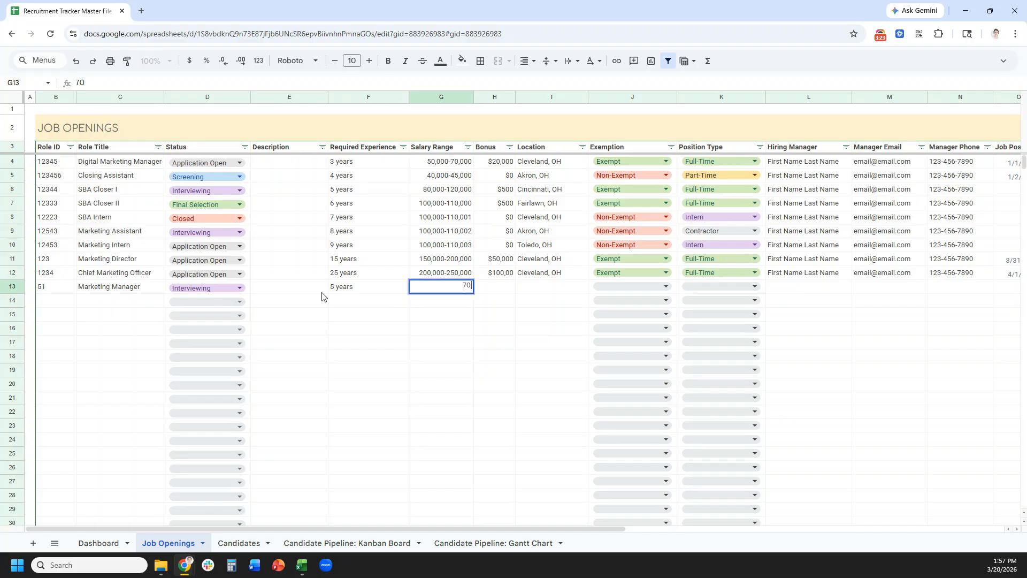
pyautogui.write(',000-75,000')
pyautogui.press('Tab')
pyautogui.write('5,000')
pyautogui.press('Tab')
pyautogui.write('Cleveland, OH')
pyautogui.press('Tab')
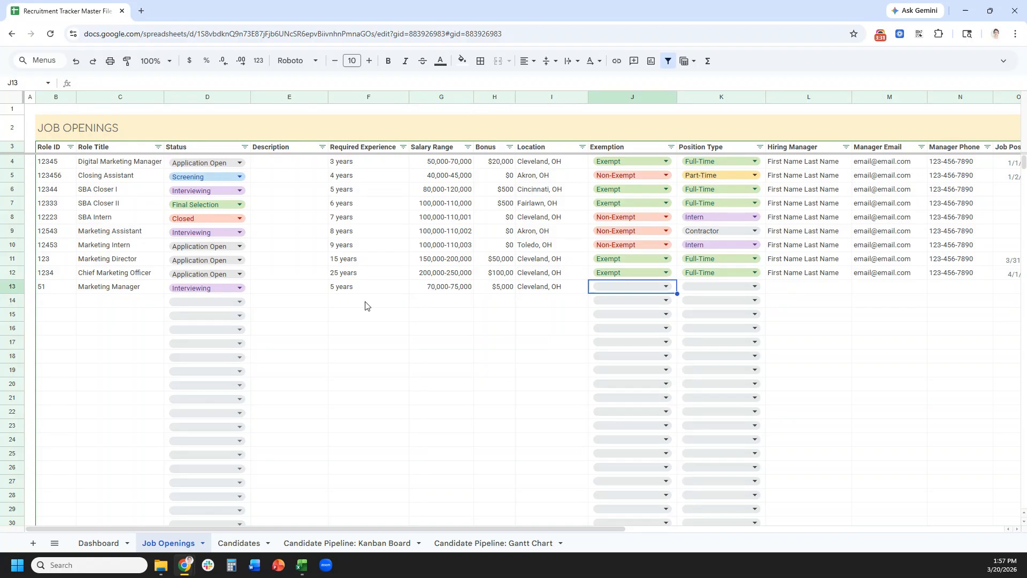
# - Set the role's exemption to Exempt and position type to Full-Time
pyautogui.click(637, 284)
pyautogui.click(635, 303)
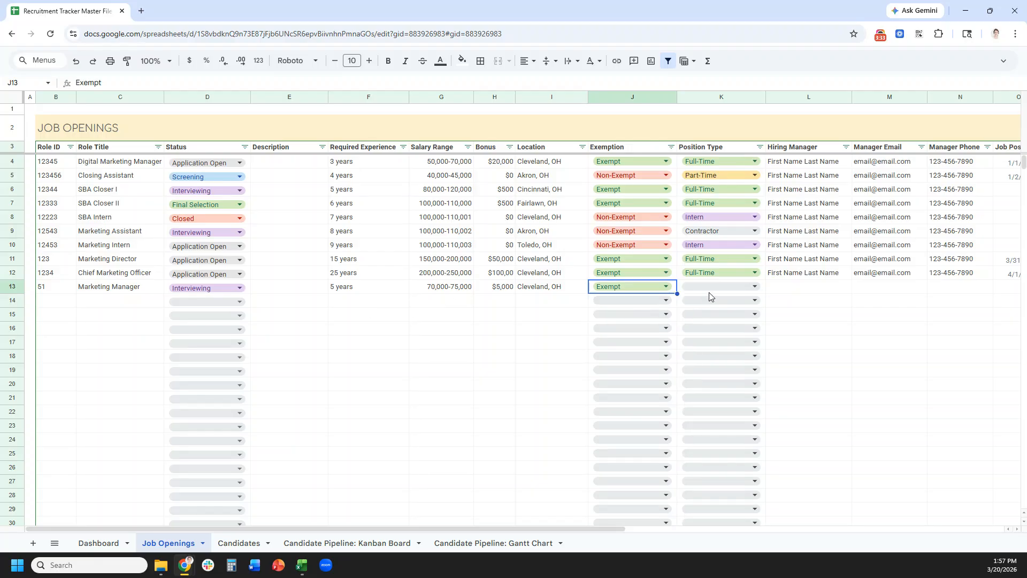
pyautogui.click(712, 288)
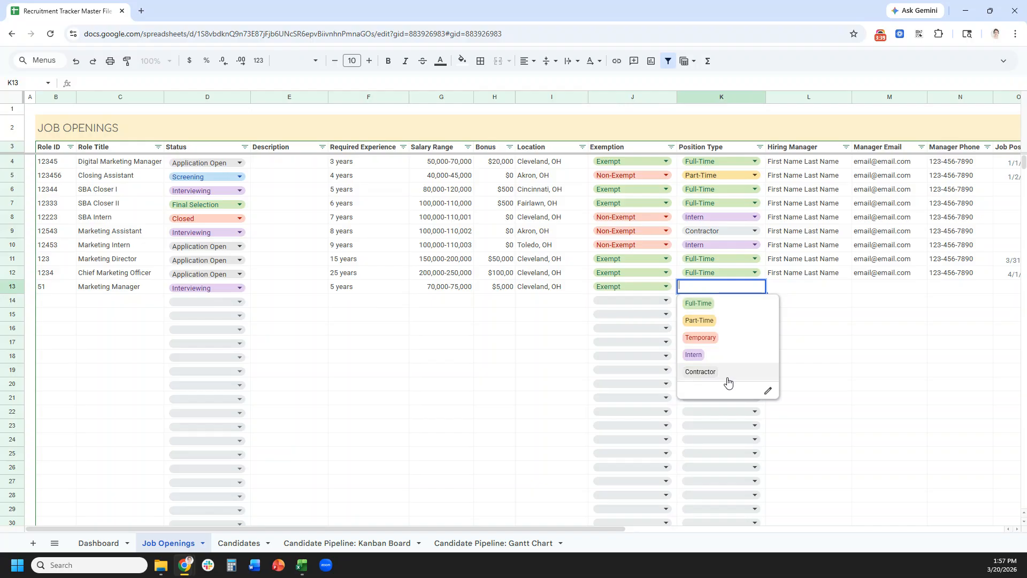
pyautogui.click(725, 312)
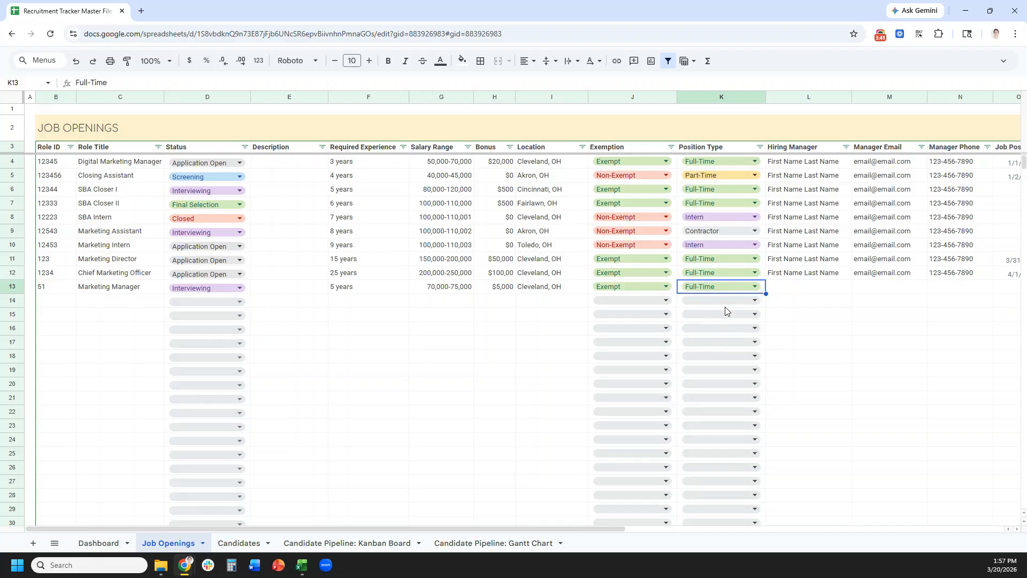
# - Fill in placeholder hiring manager name, email and phone number
pyautogui.click(797, 290)
pyautogui.write('First Name Last Name')
pyautogui.press('Tab')
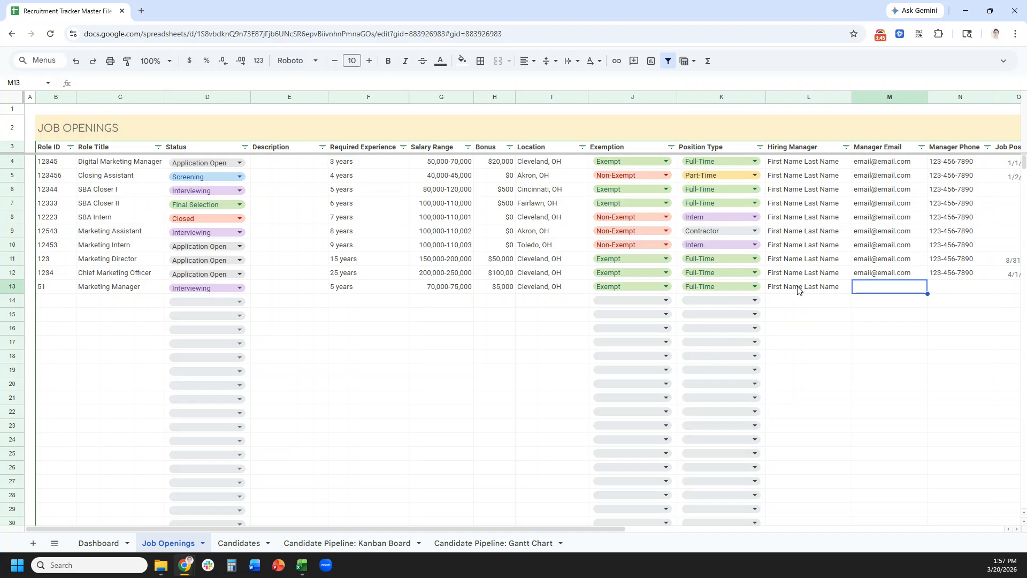
pyautogui.write('email@email.com')
pyautogui.press('Tab')
pyautogui.write('123-456-7890')
pyautogui.press('Return')
# - Enter posted 4/1/26, closed 4/30/26 and total cost 1500 for Marketing Manager
pyautogui.moveTo(614, 529); pyautogui.dragTo(876, 517)
pyautogui.click(585, 291)
pyautogui.write('4/1/26')
pyautogui.press('Tab')
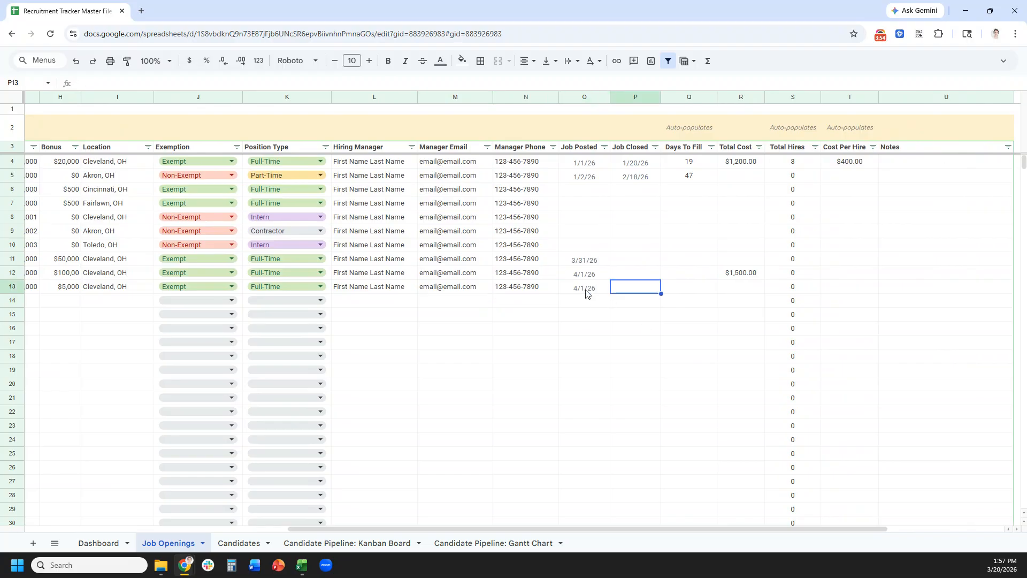
pyautogui.write('4/30/26')
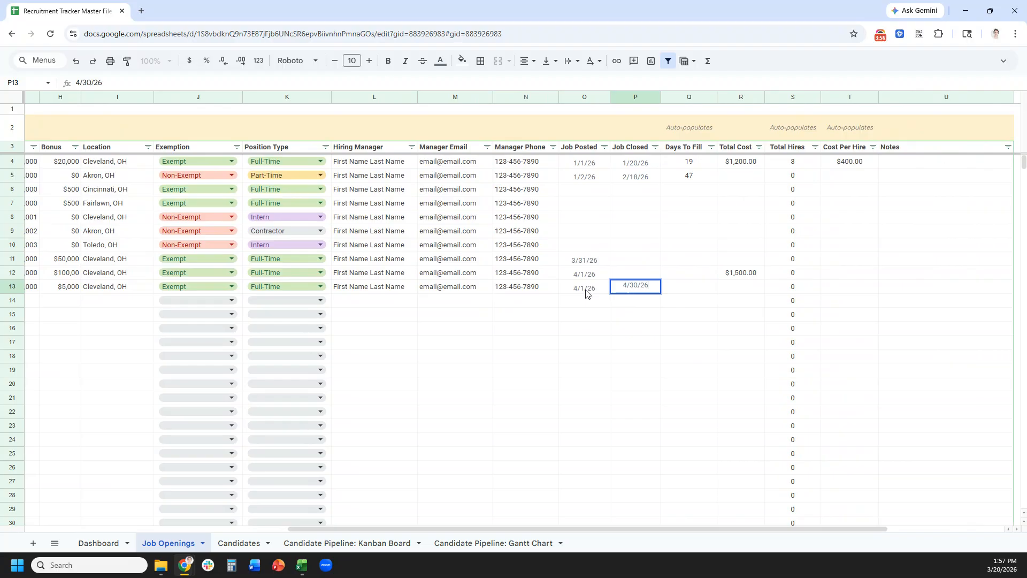
pyautogui.press('Tab')
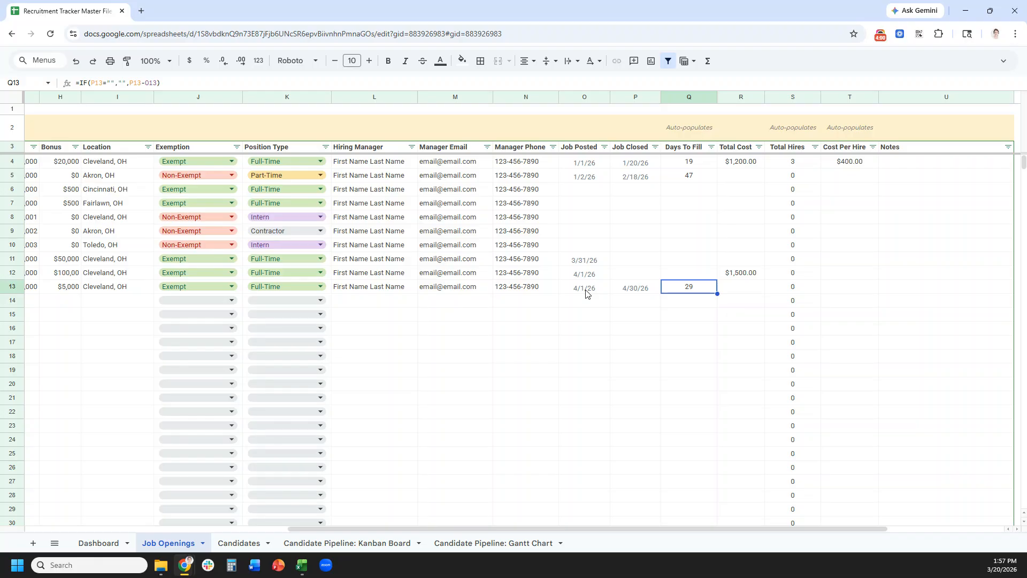
pyautogui.press('Tab')
pyautogui.write('1500')
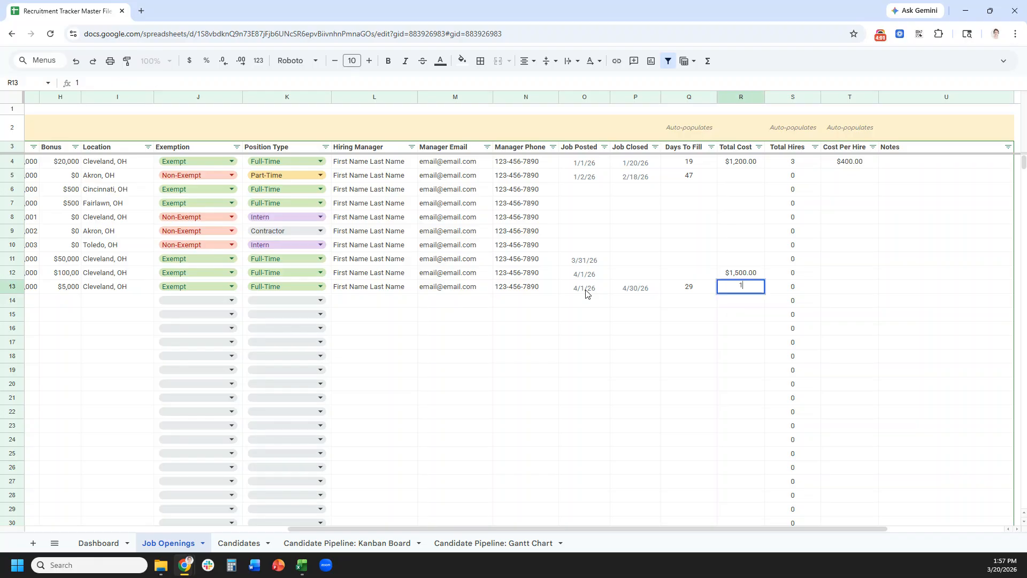
pyautogui.press('Tab')
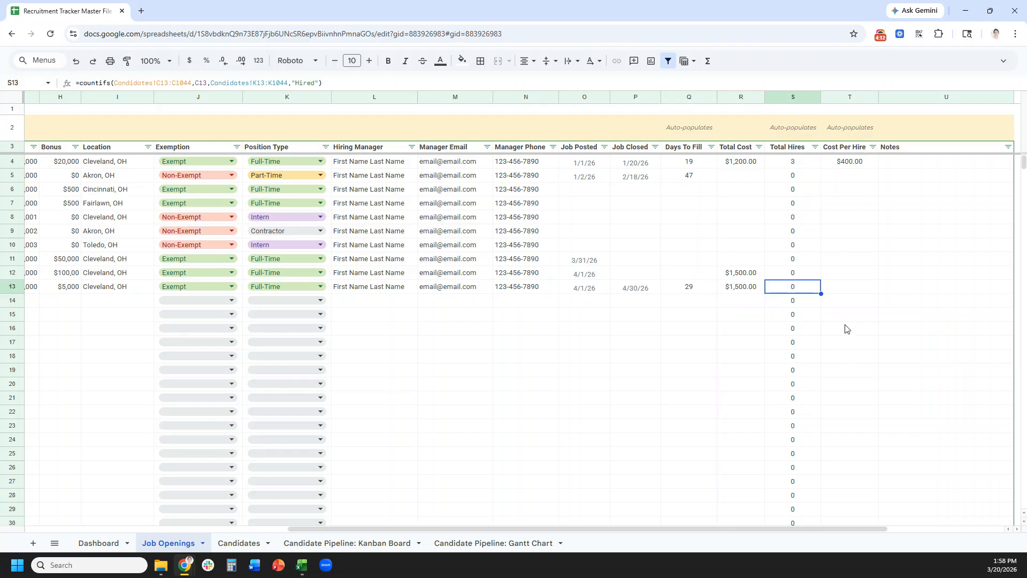
pyautogui.click(244, 544)
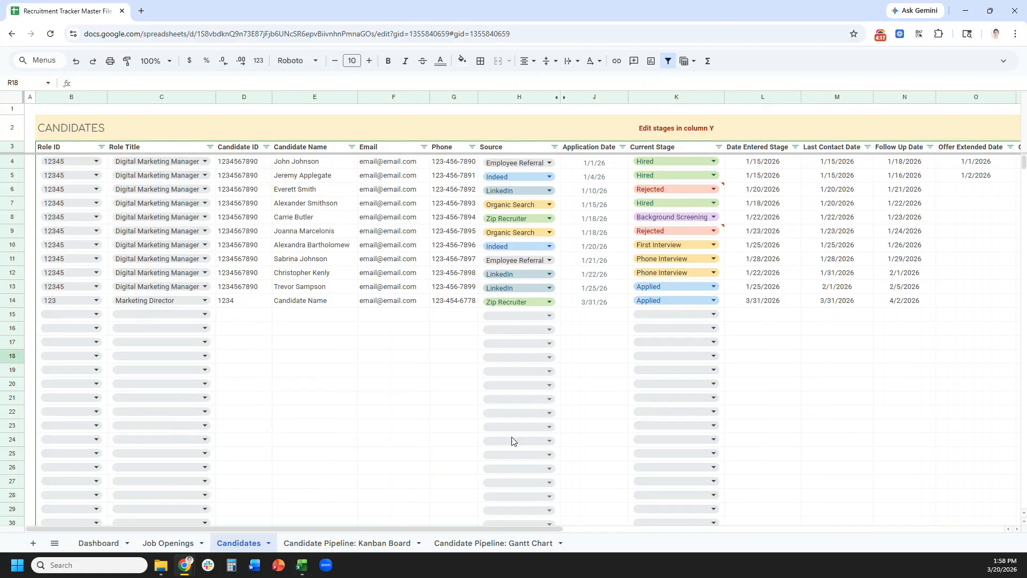
# - In Candidates row 15, choose Role ID 51 and role title Marketing Manager
pyautogui.click(176, 545)
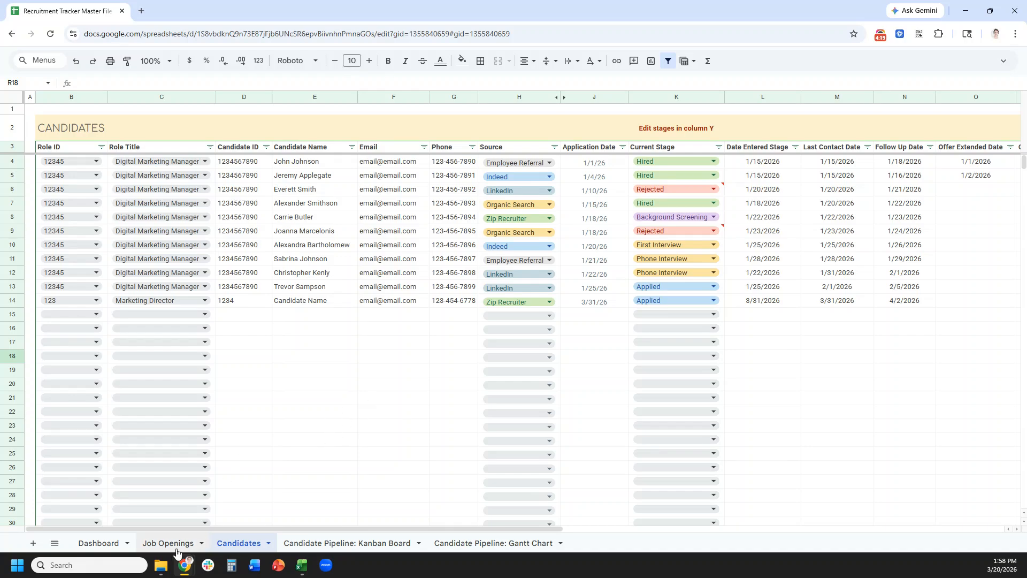
pyautogui.moveTo(329, 528); pyautogui.dragTo(67, 540)
pyautogui.click(239, 543)
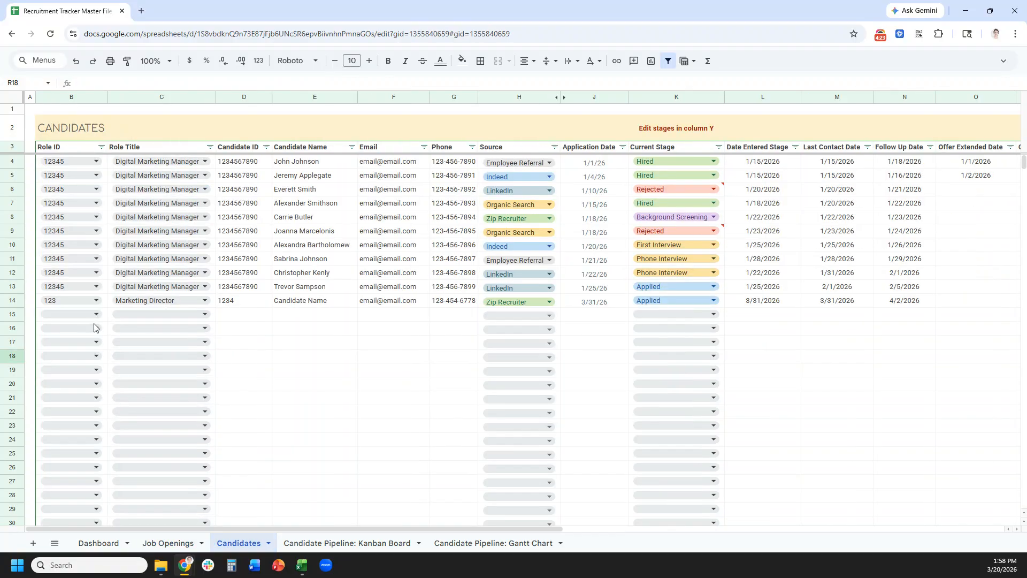
pyautogui.click(90, 315)
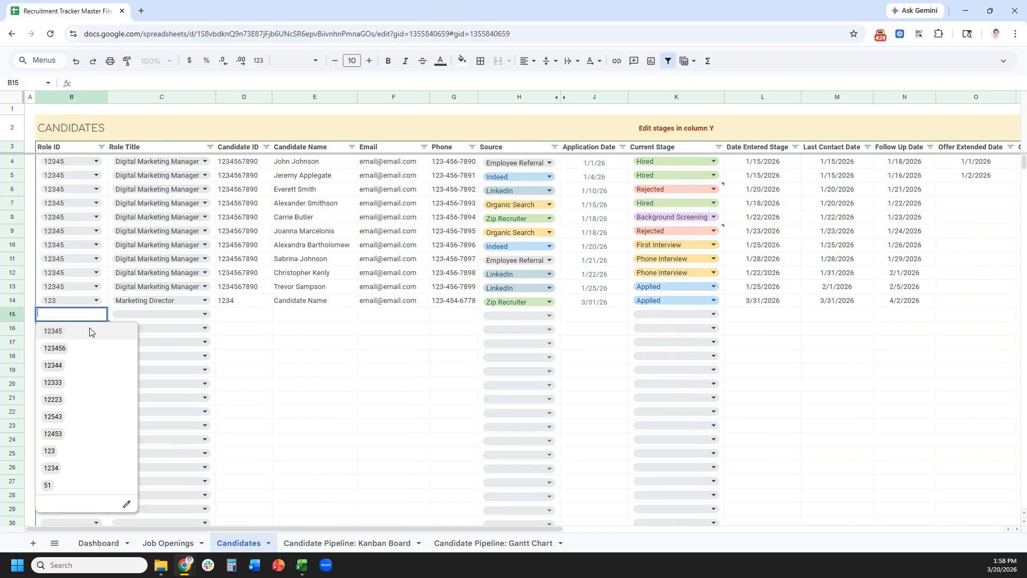
pyautogui.click(73, 484)
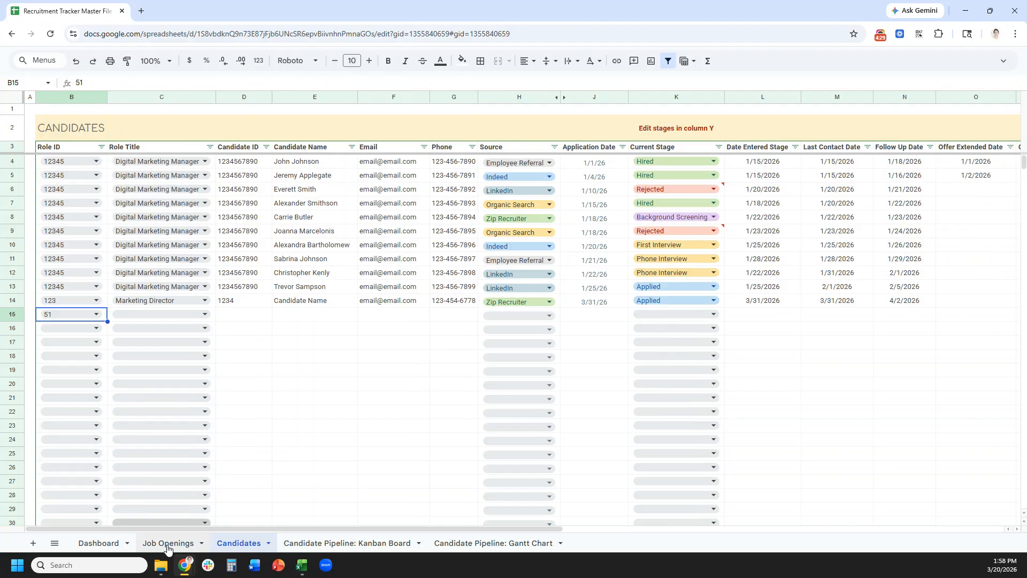
pyautogui.click(163, 313)
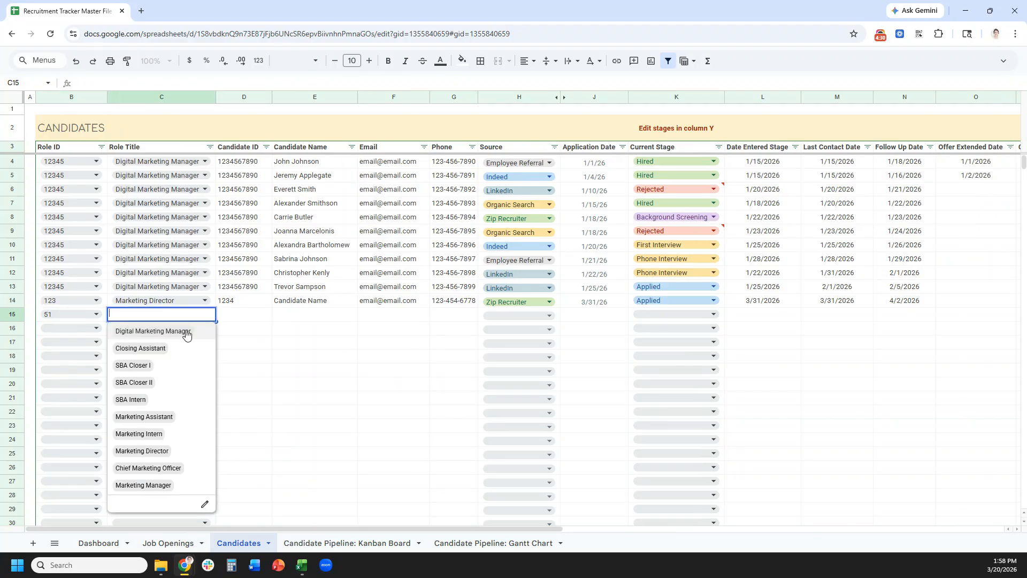
pyautogui.click(184, 491)
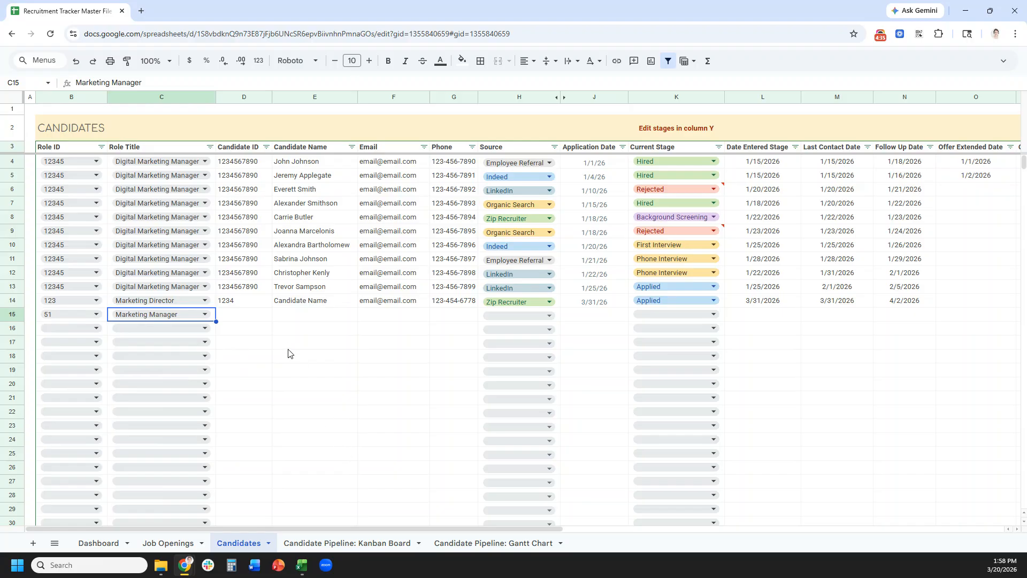
pyautogui.click(244, 319)
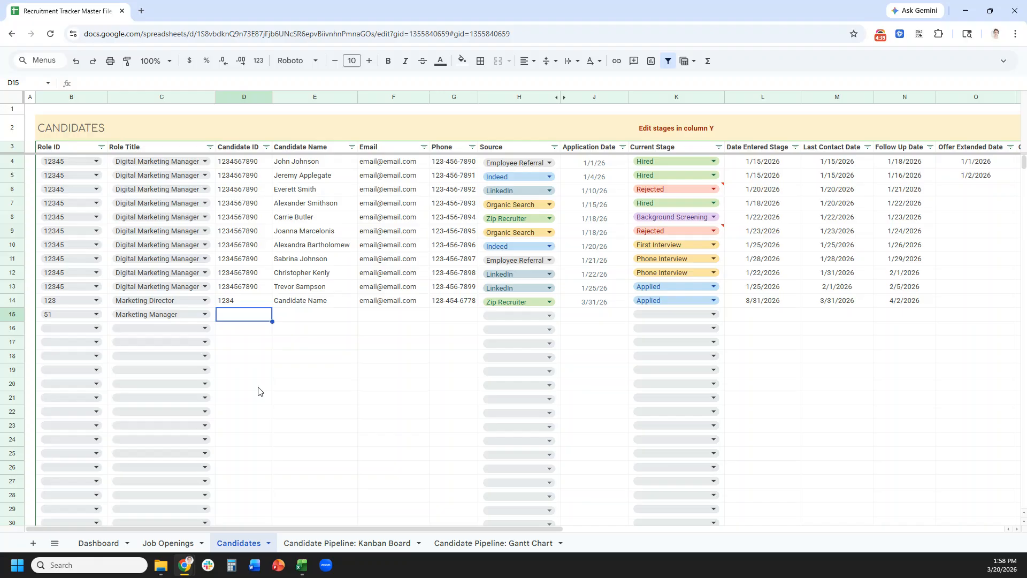
# - Enter the candidate's name and copy the email and phone from the row above
pyautogui.rightClick(247, 98)
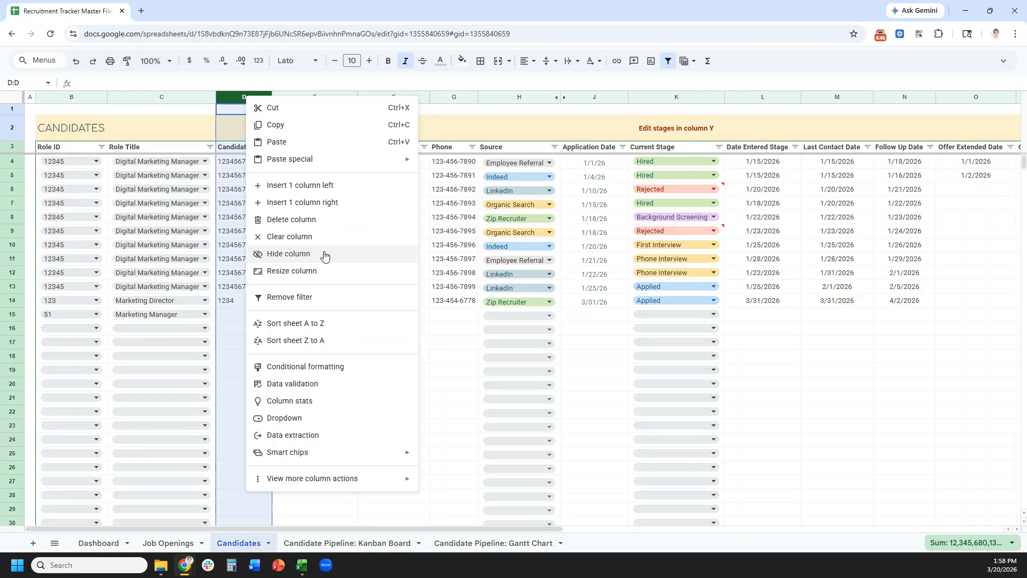
pyautogui.click(241, 316)
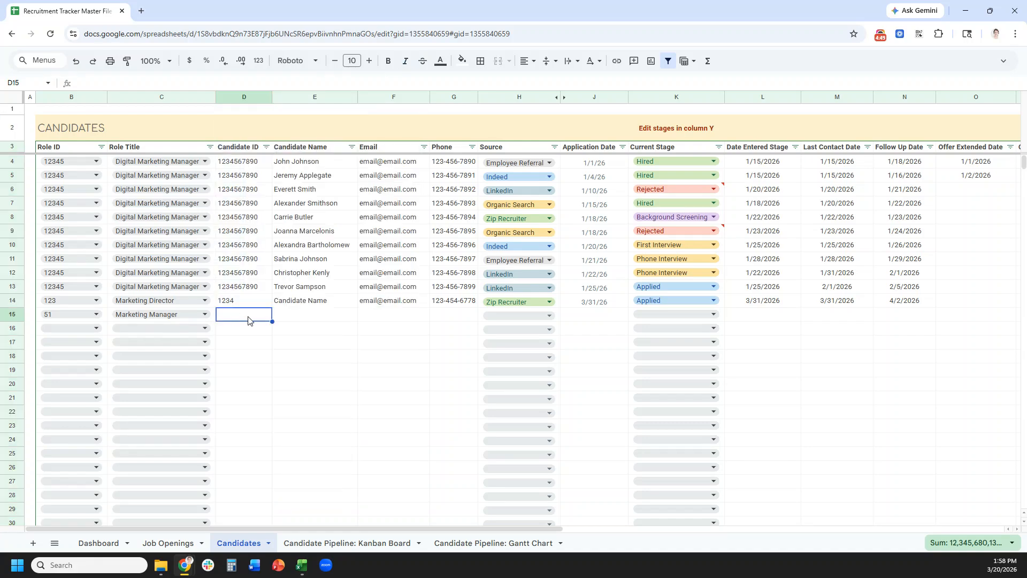
pyautogui.click(313, 319)
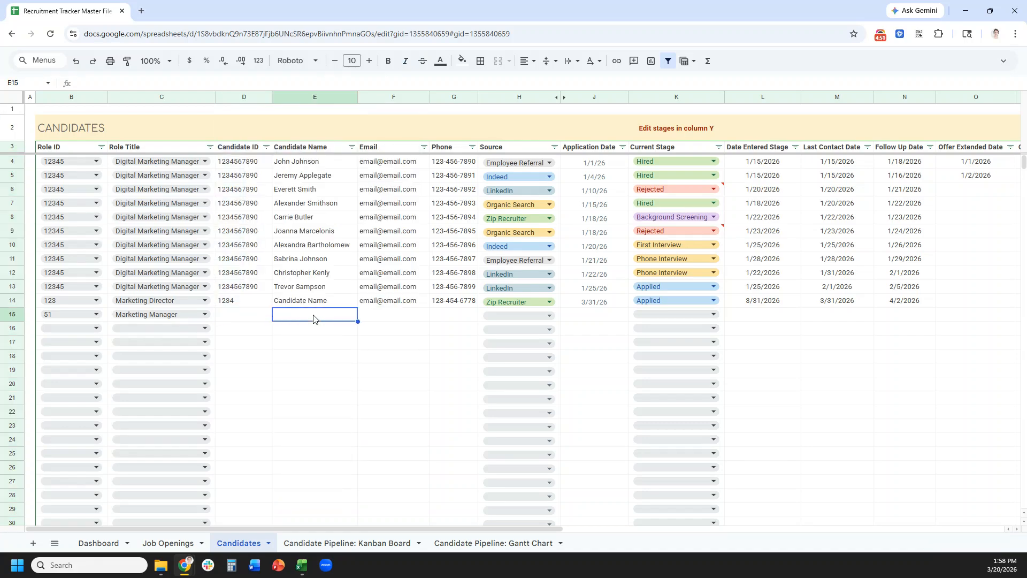
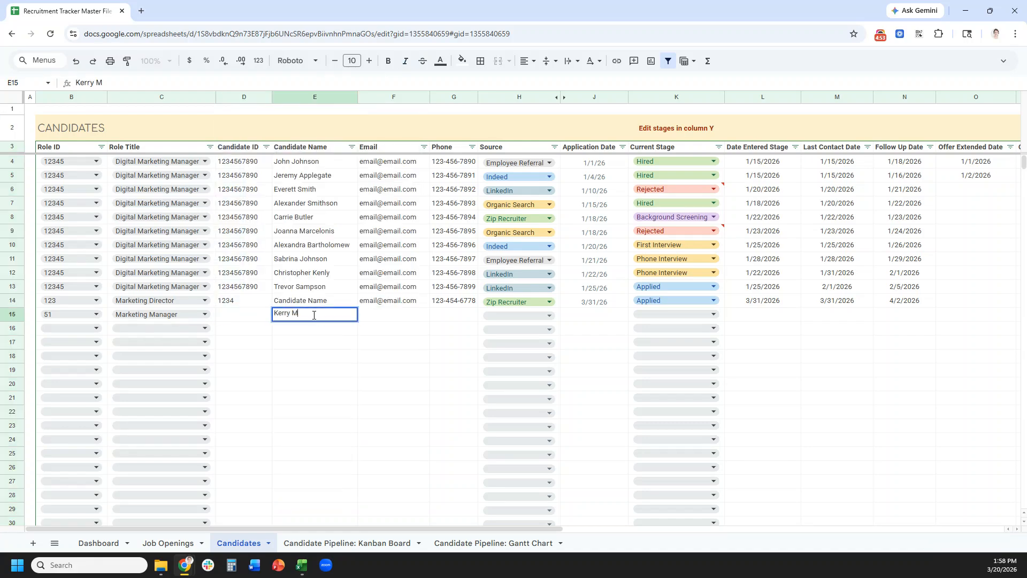
pyautogui.press('Tab')
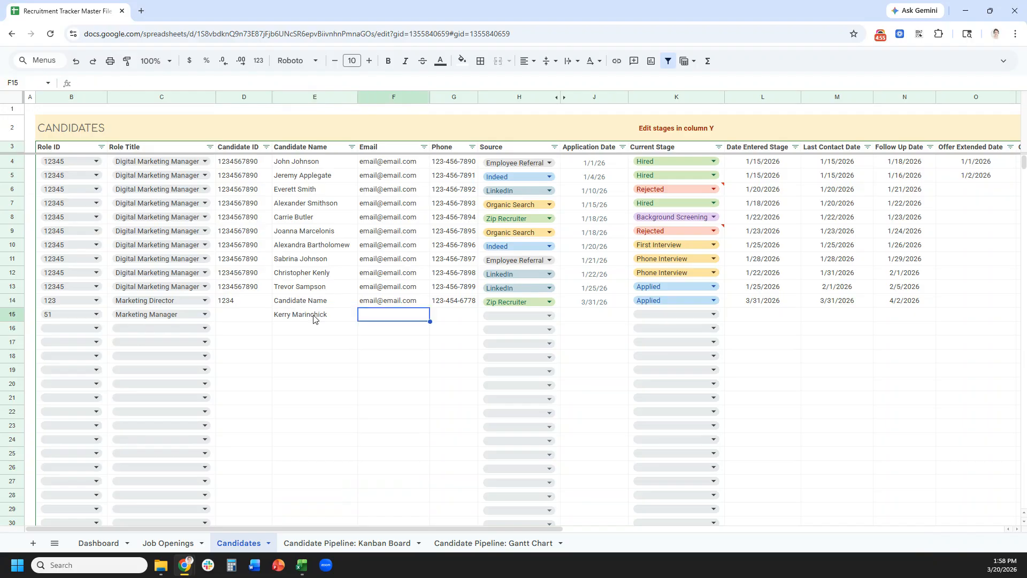
pyautogui.moveTo(383, 304); pyautogui.dragTo(439, 305)
pyautogui.hotkey('ctrl', 'c')
pyautogui.click(419, 320)
pyautogui.hotkey('ctrl', 'v')
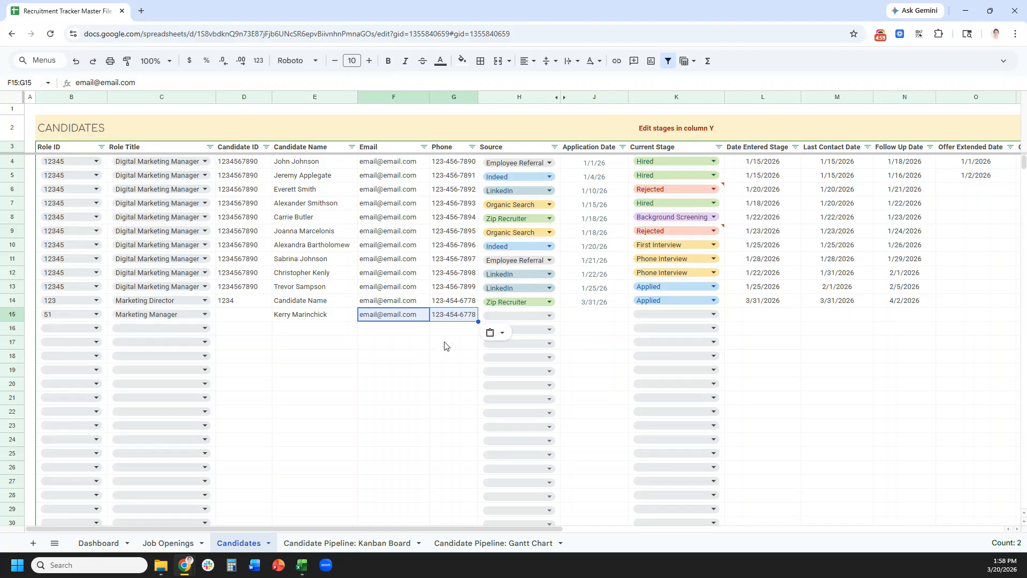
# - Set the candidate's source to Indeed and application date to 4/1/26
pyautogui.click(549, 316)
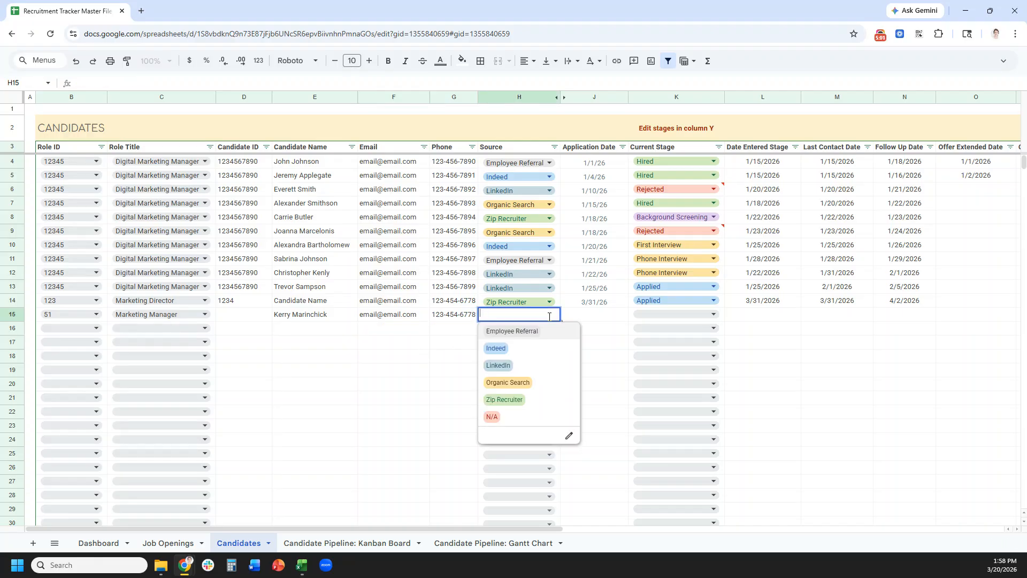
pyautogui.click(550, 349)
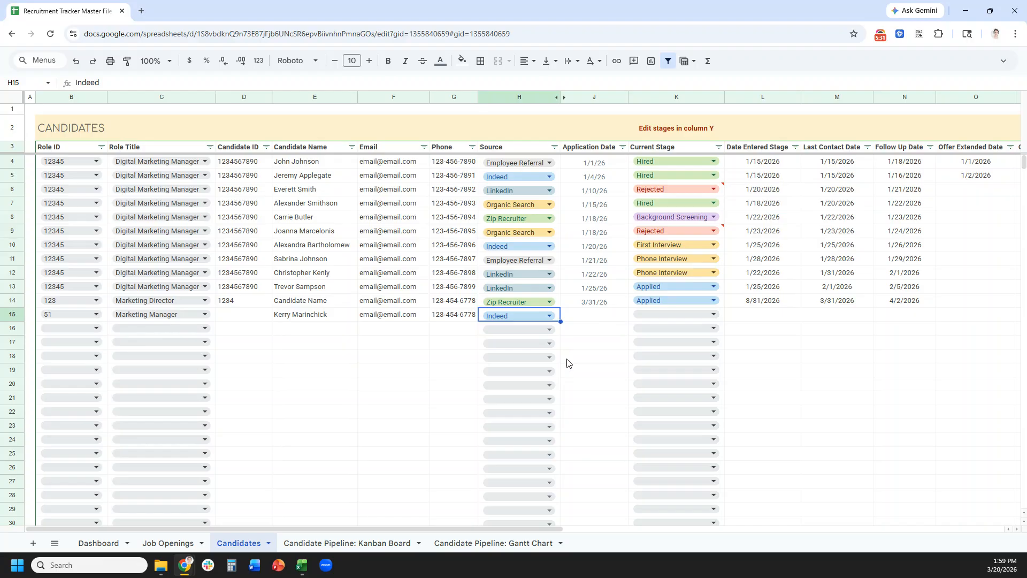
pyautogui.click(601, 319)
pyautogui.write('4/1/26')
pyautogui.press('Tab')
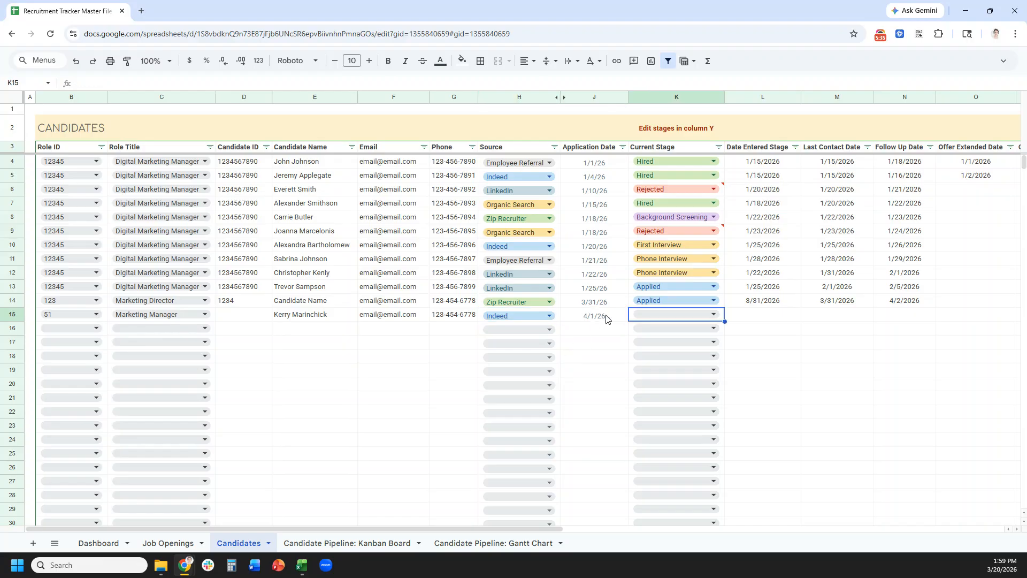
pyautogui.click(663, 313)
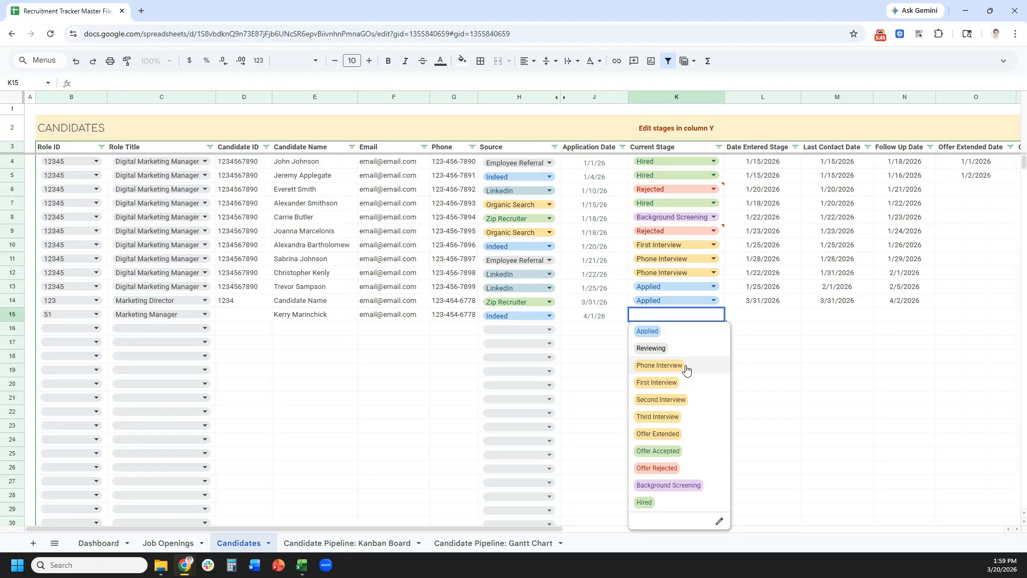
pyautogui.click(748, 370)
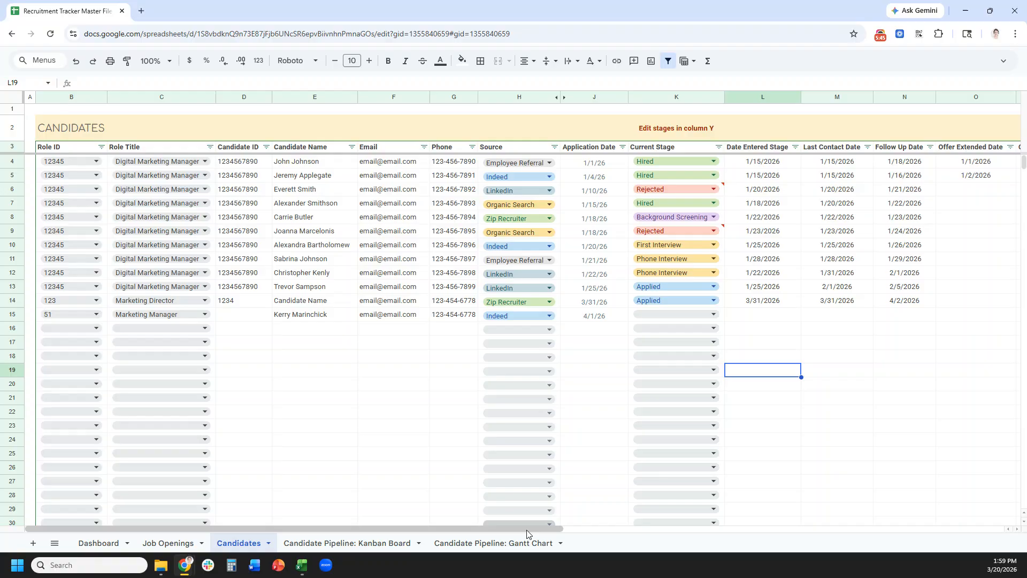
# - Rename the Reviewing stage in cell Y7 to Rejected
pyautogui.moveTo(527, 530); pyautogui.dragTo(971, 501)
pyautogui.click(773, 197)
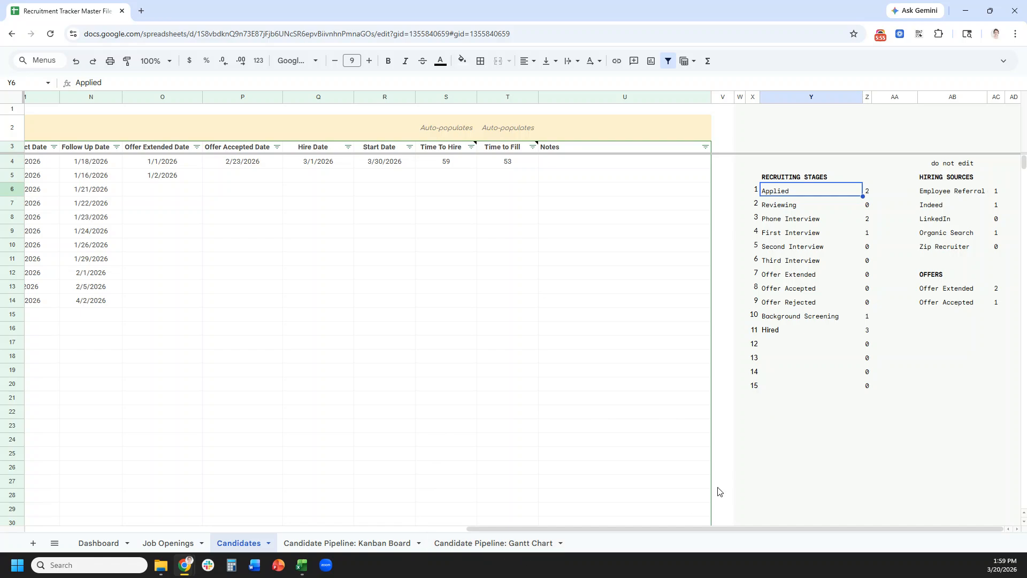
pyautogui.click(792, 208)
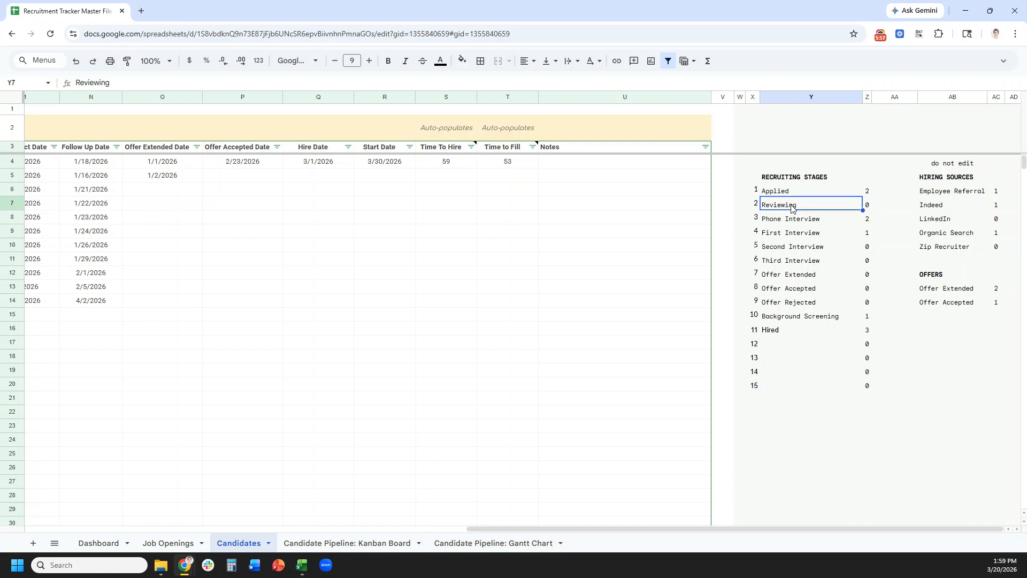
pyautogui.write('Rejected')
pyautogui.press('Return')
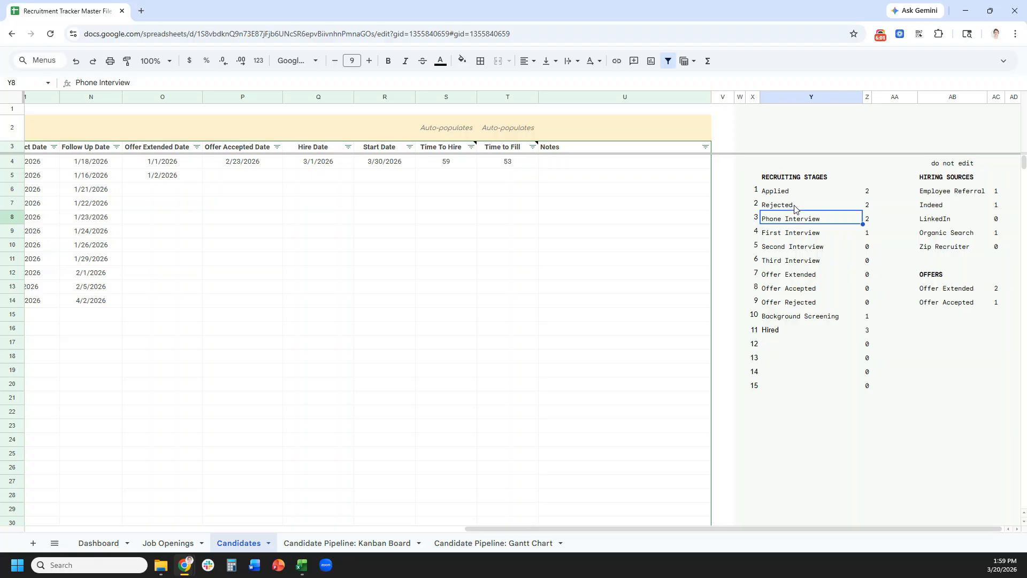
# - Review the stage list and empty slots below Hired, then scroll back to the candidate columns
pyautogui.click(794, 208)
pyautogui.click(797, 221)
pyautogui.click(776, 347)
pyautogui.click(773, 363)
pyautogui.click(774, 376)
pyautogui.click(772, 388)
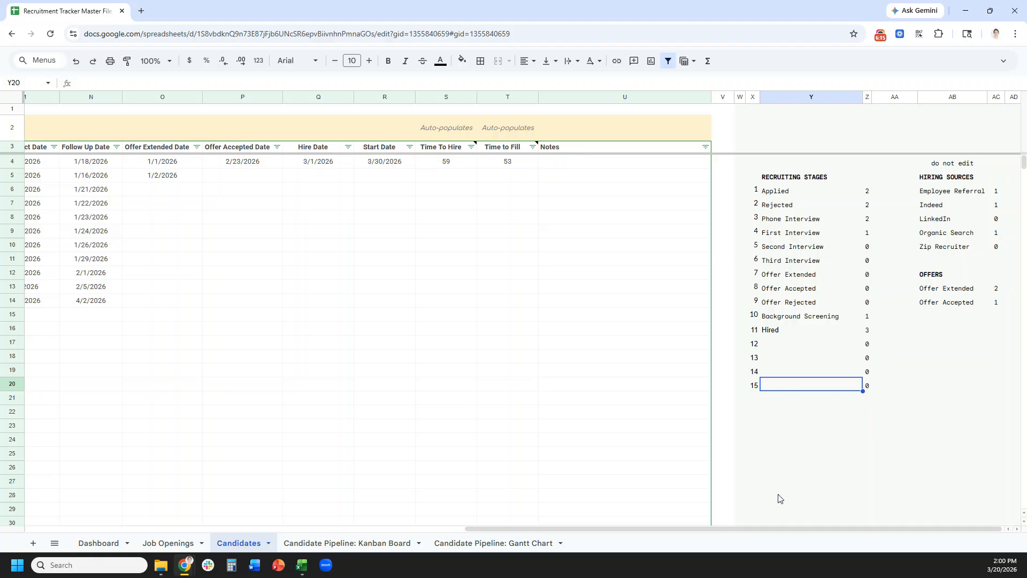
pyautogui.moveTo(773, 527); pyautogui.dragTo(420, 513)
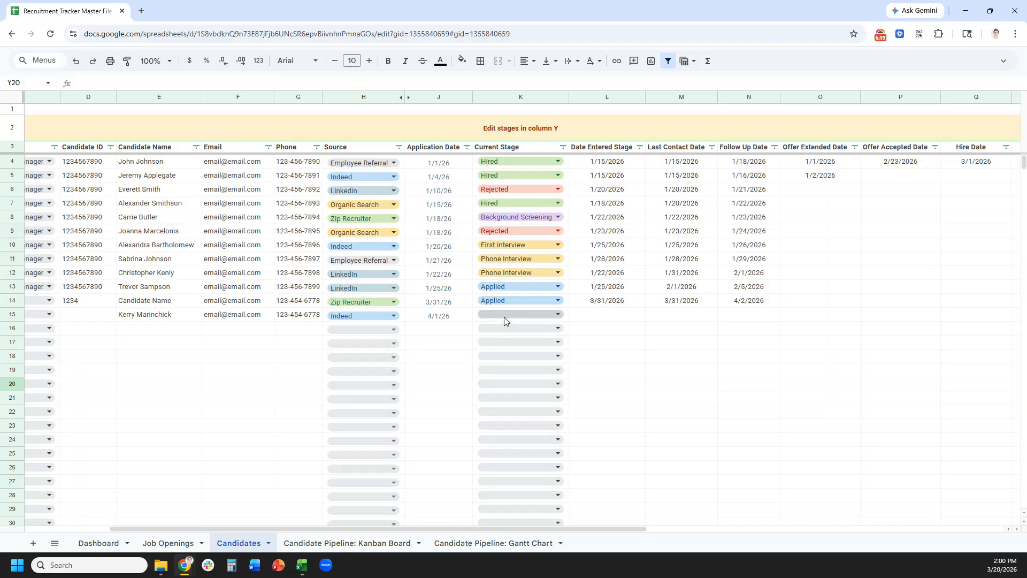
# - Give row 15 a stage, with date entered 4/1/26, last contact 4/1/26 and follow-up 4/3/26
pyautogui.click(504, 316)
pyautogui.click(495, 349)
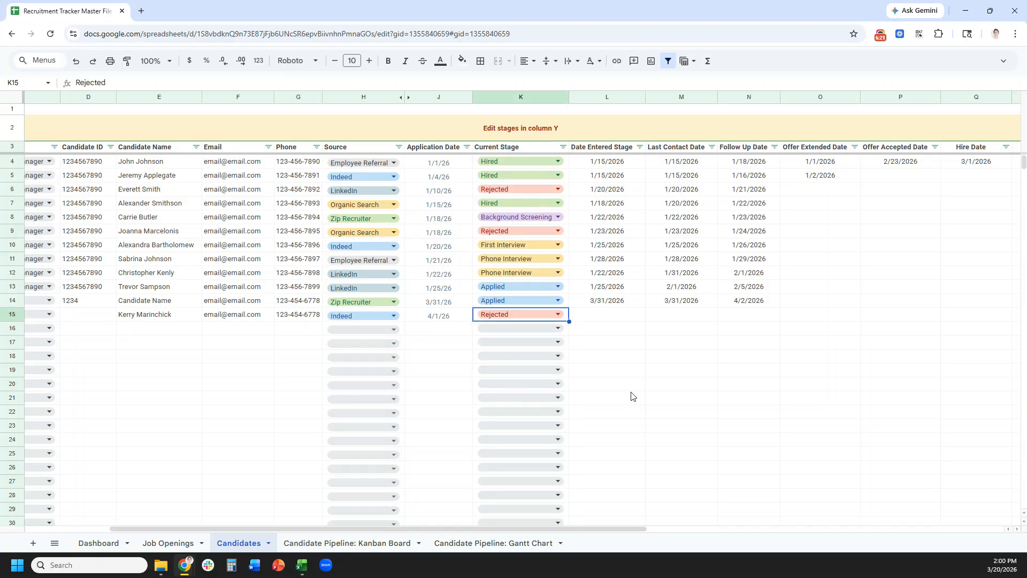
pyautogui.click(587, 320)
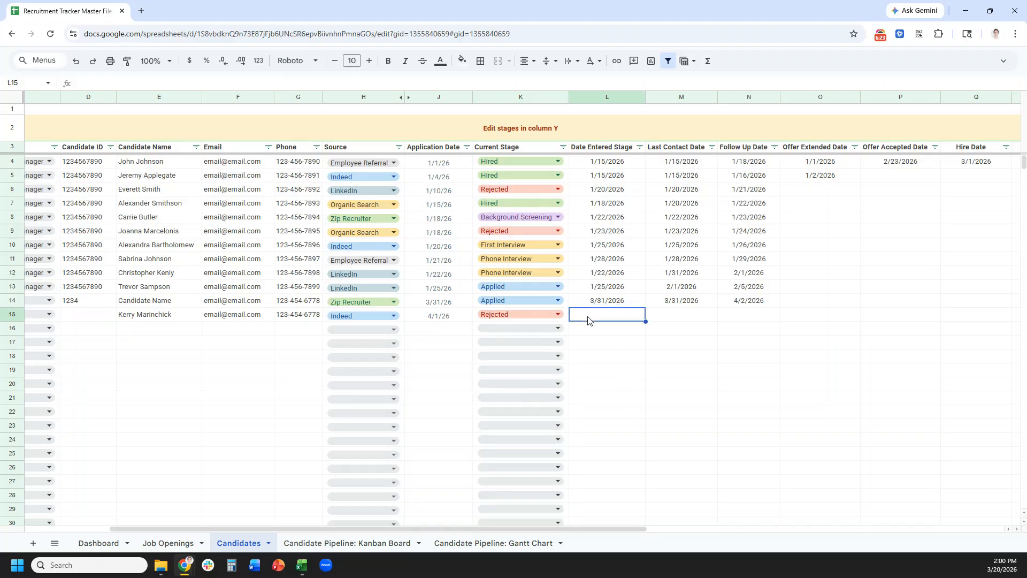
pyautogui.write('4/1/26')
pyautogui.press('Tab')
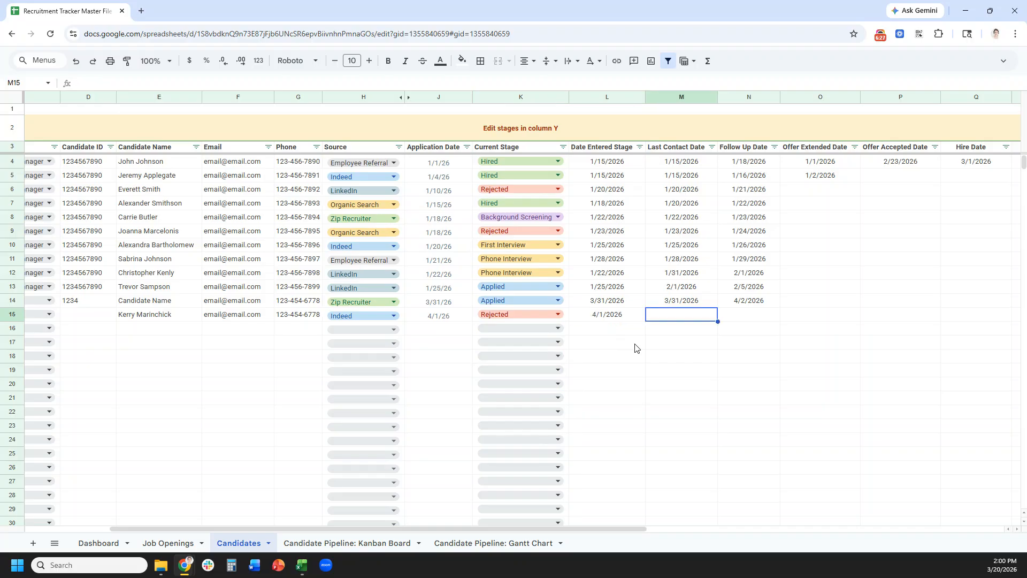
pyautogui.write('4/1/26')
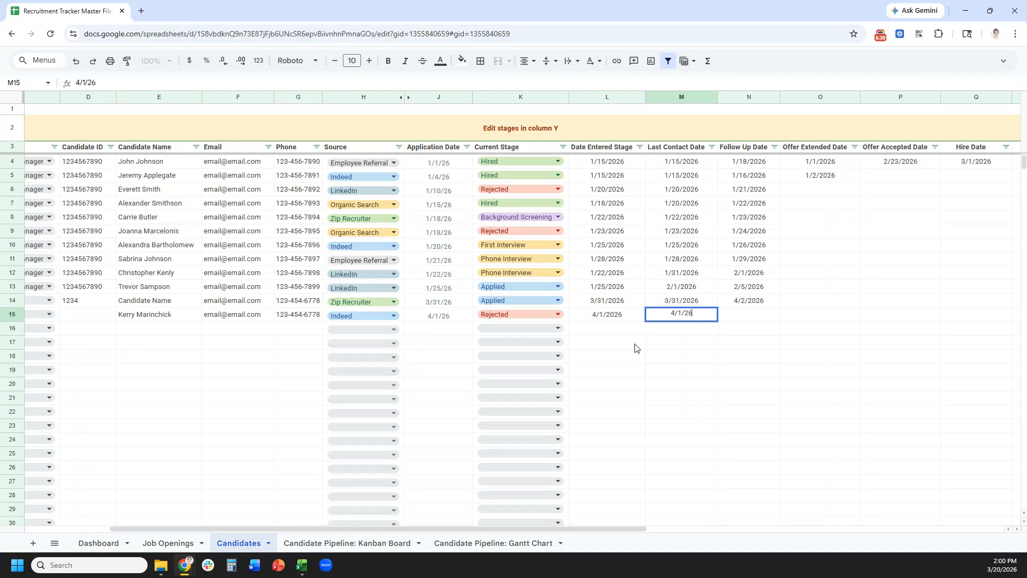
pyautogui.press('Tab')
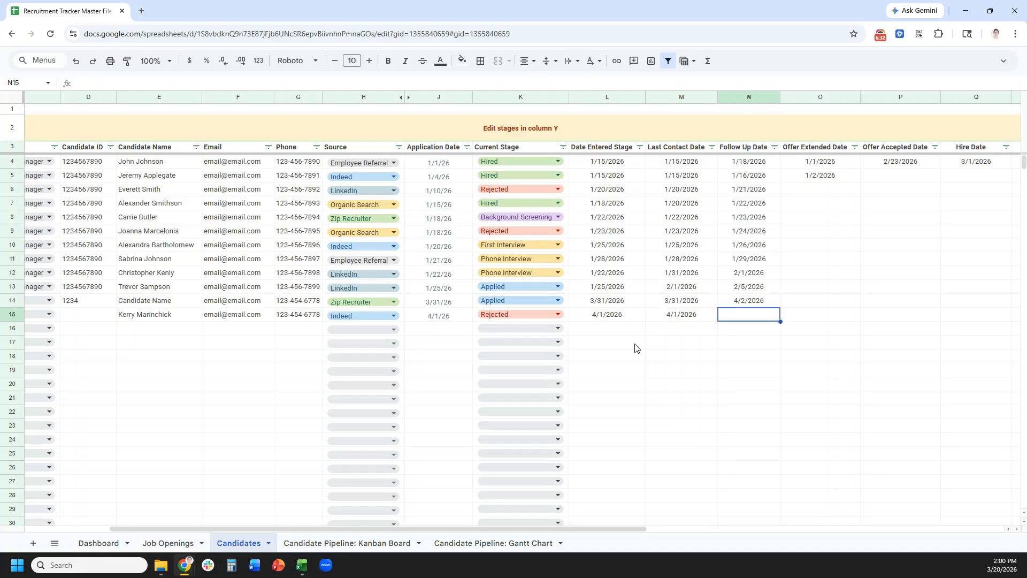
pyautogui.write('4/3/26')
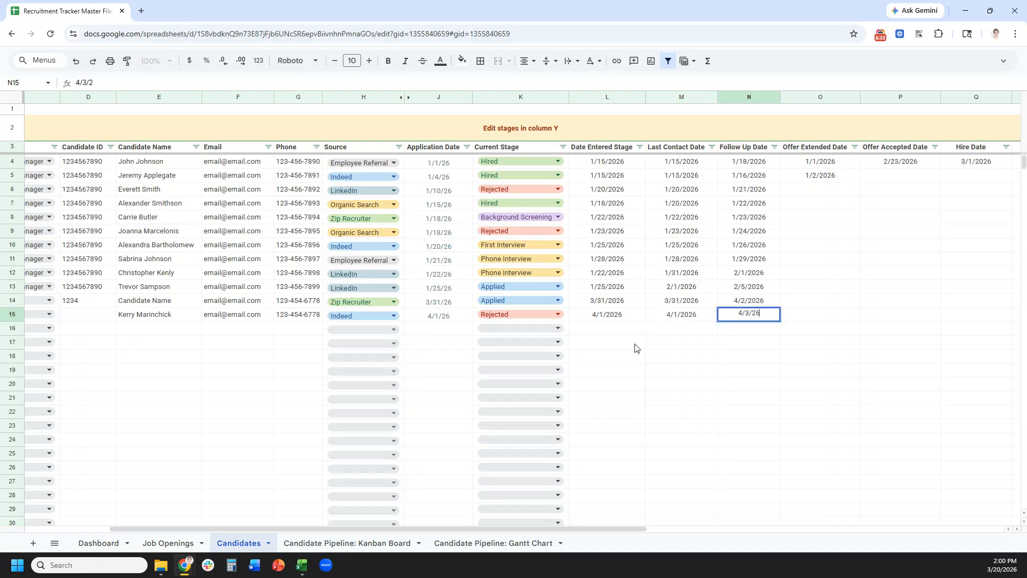
pyautogui.press('Tab')
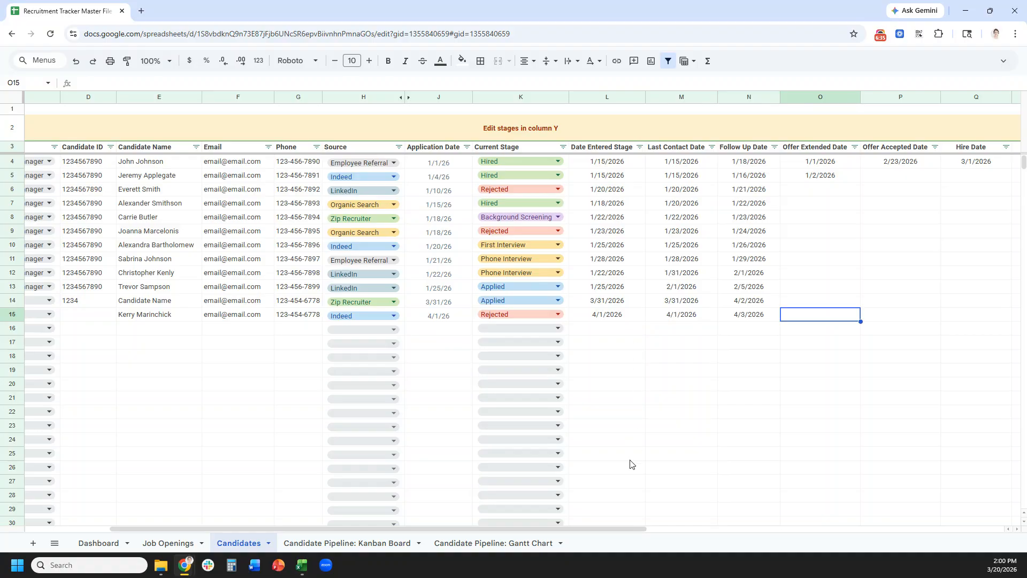
# - Change row 15 to Offer Extended, offered 4/5/26 and accepted 4/10/2026
pyautogui.moveTo(634, 528); pyautogui.dragTo(729, 529)
pyautogui.click(386, 315)
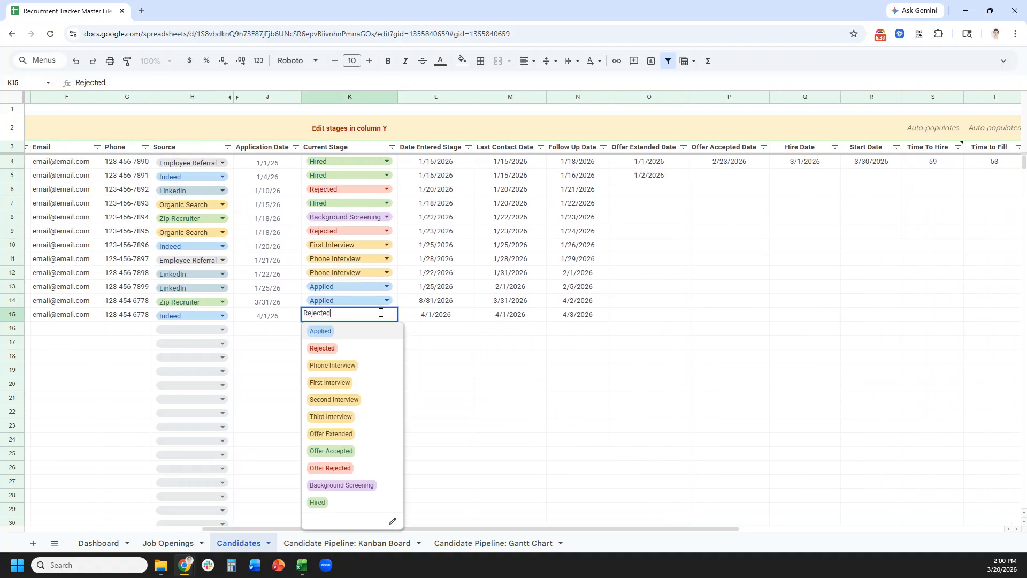
pyautogui.click(381, 434)
pyautogui.click(656, 316)
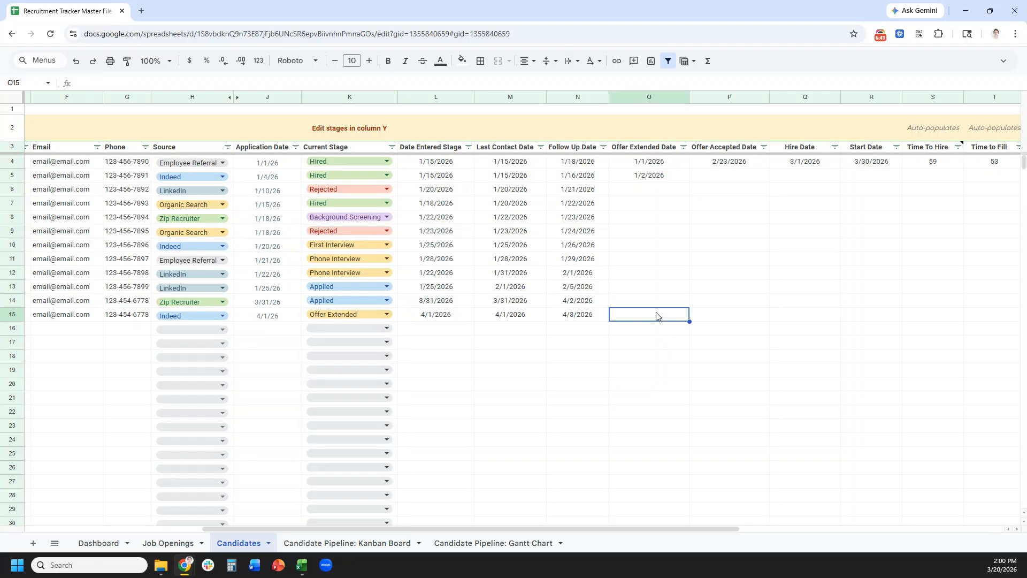
pyautogui.write('4/5/26')
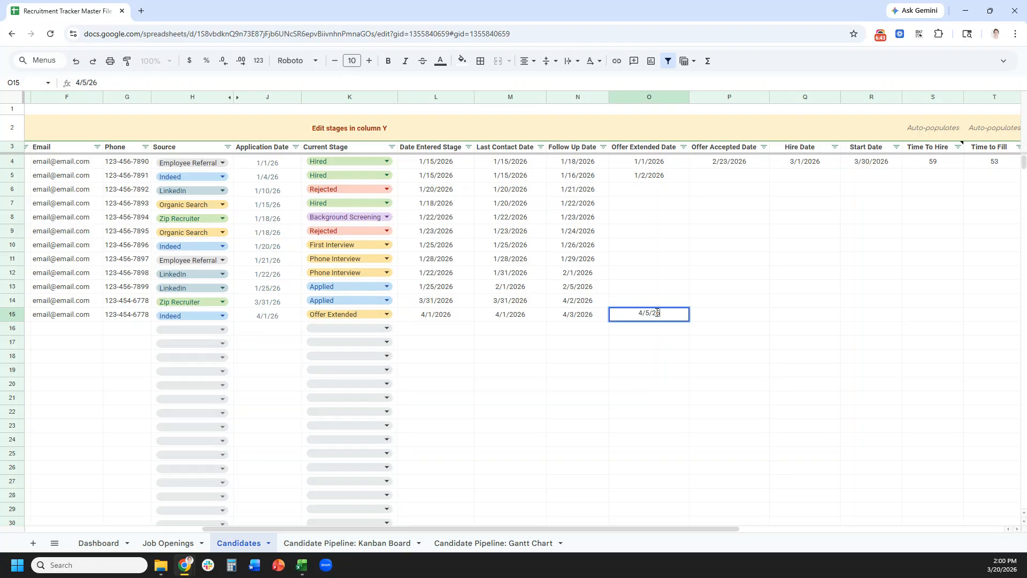
pyautogui.press('Tab')
pyautogui.write('4/')
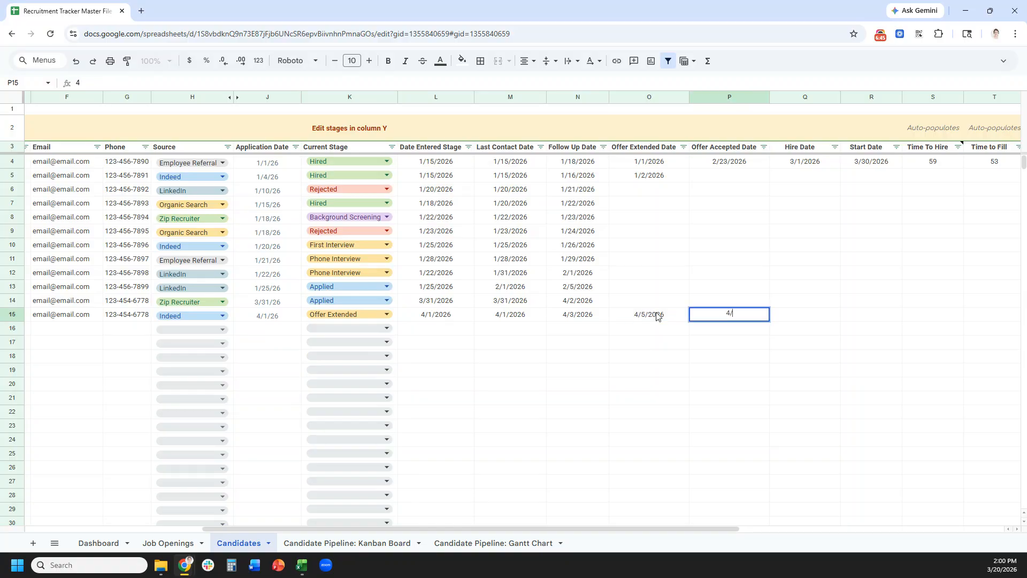
pyautogui.write('10/2026')
pyautogui.press('Tab')
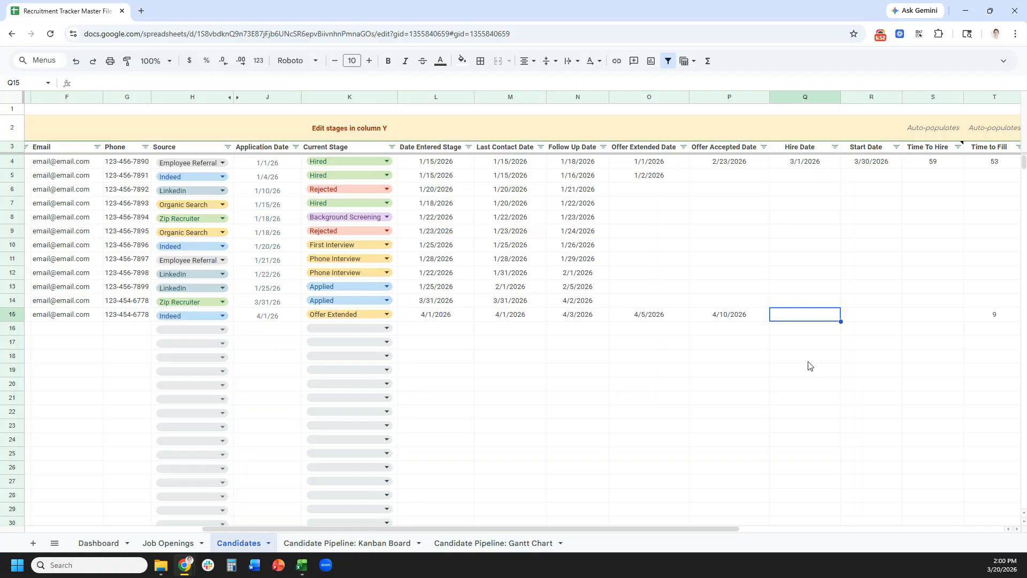
# - Enter row 15's hire date 4/16/26 and start date 5/1/26
pyautogui.write('4/16/26')
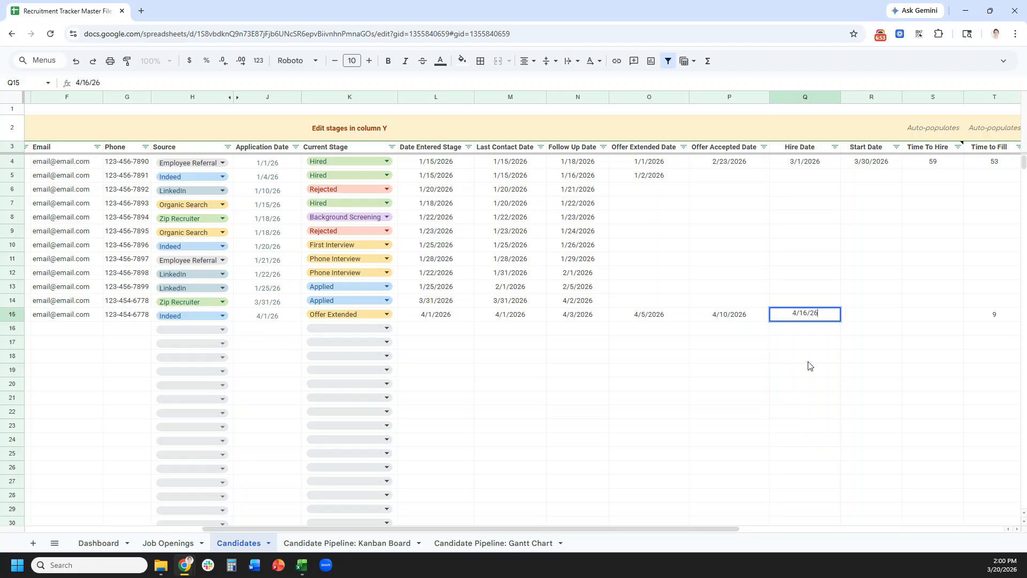
pyautogui.press('Tab')
pyautogui.write('5')
pyautogui.write('1/26')
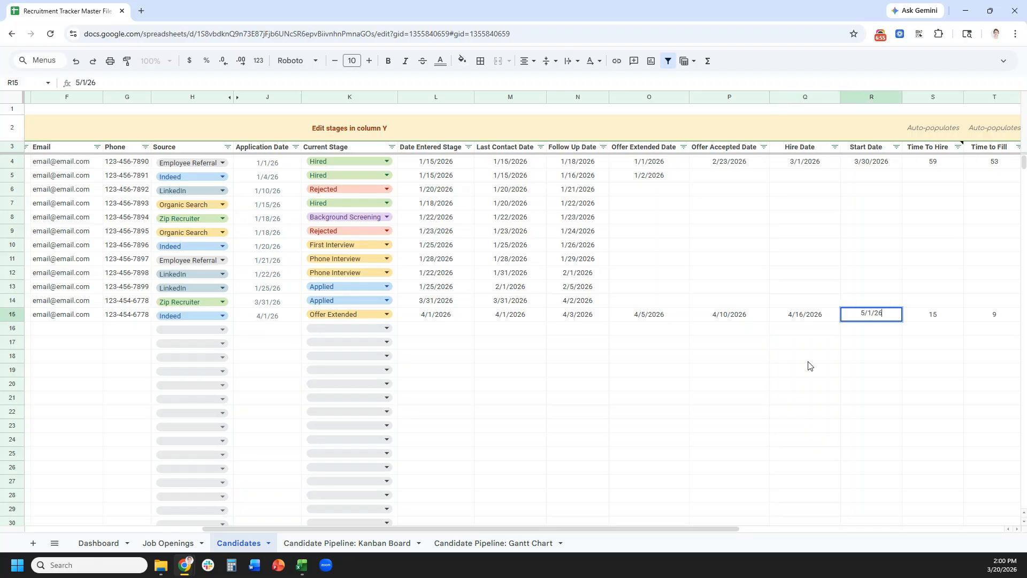
pyautogui.press('Tab')
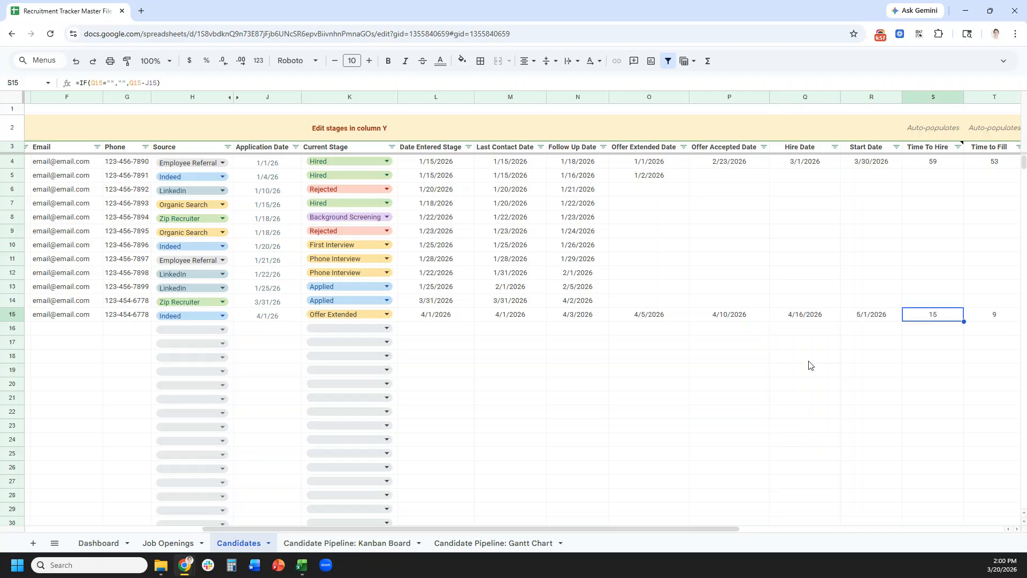
# - Check row 15's Time to Fill result and set the candidate's stage to Hired
pyautogui.moveTo(730, 528); pyautogui.dragTo(862, 531)
pyautogui.click(791, 316)
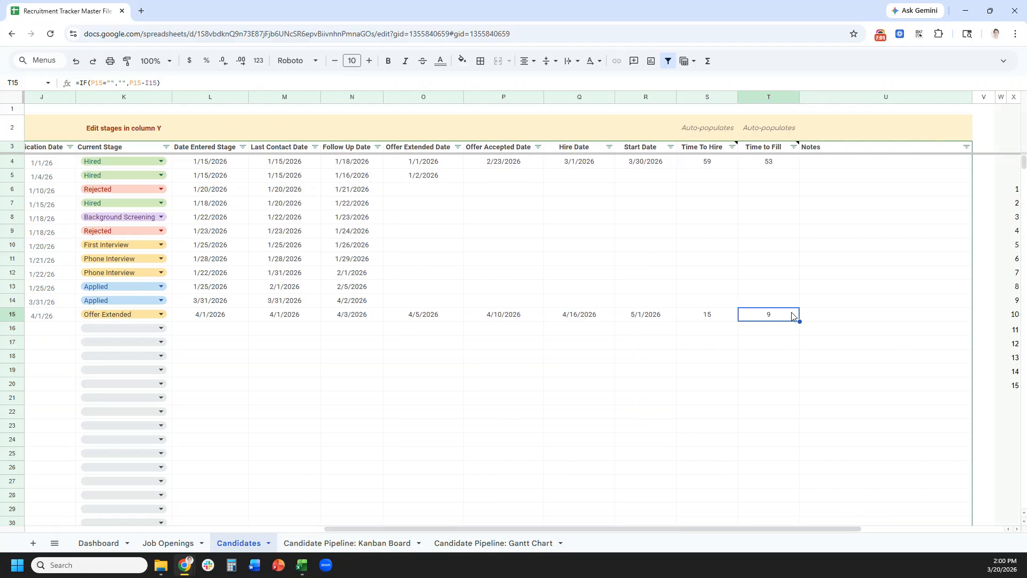
pyautogui.moveTo(824, 528); pyautogui.dragTo(489, 529)
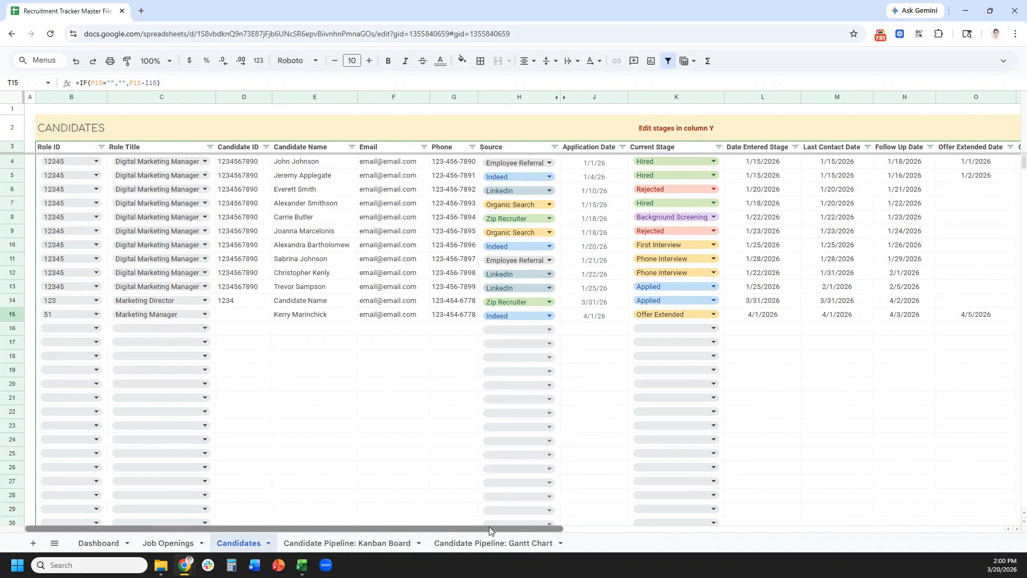
pyautogui.click(717, 317)
pyautogui.click(689, 498)
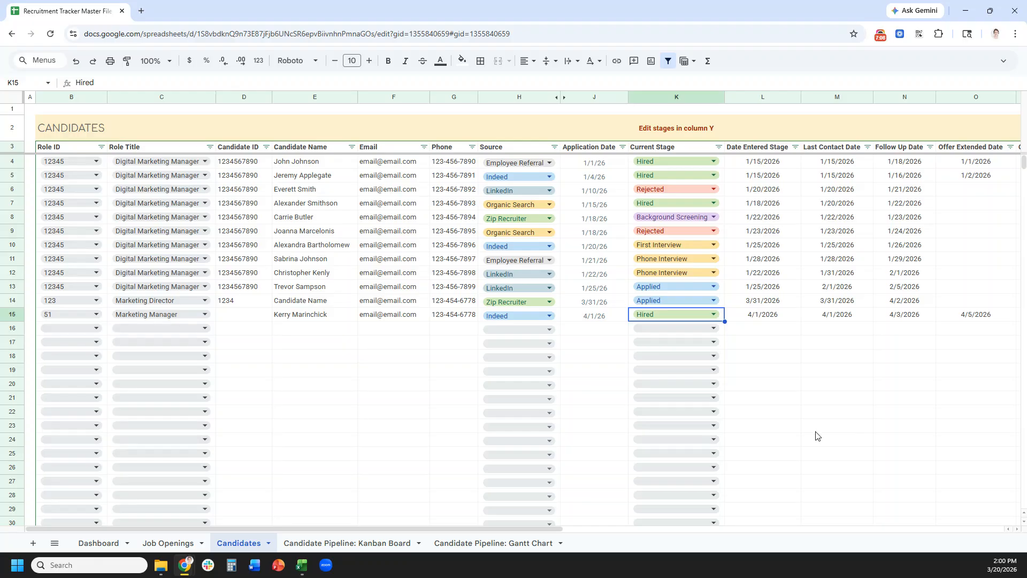
pyautogui.click(168, 543)
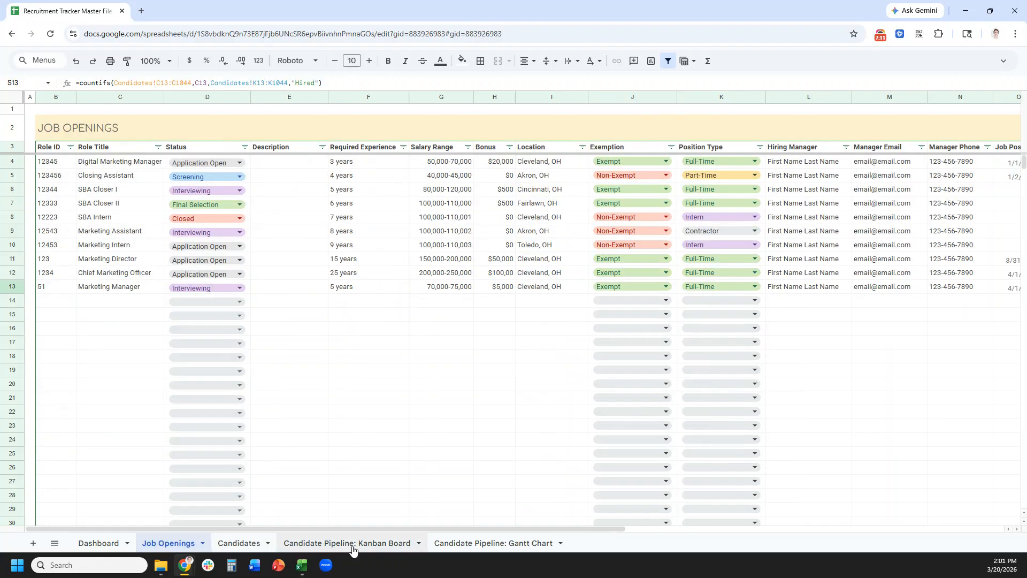
pyautogui.moveTo(355, 528); pyautogui.dragTo(695, 452)
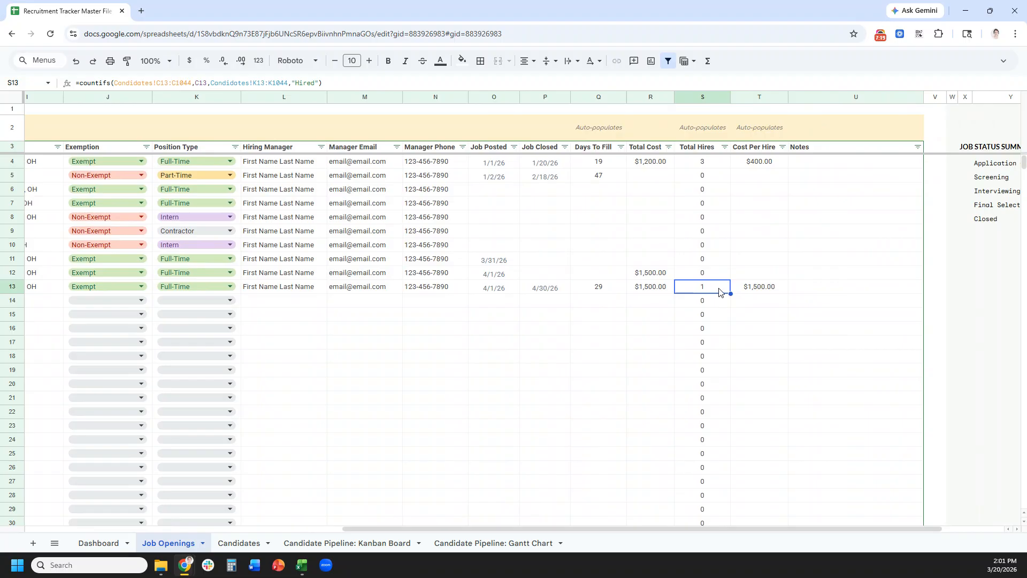
pyautogui.click(759, 289)
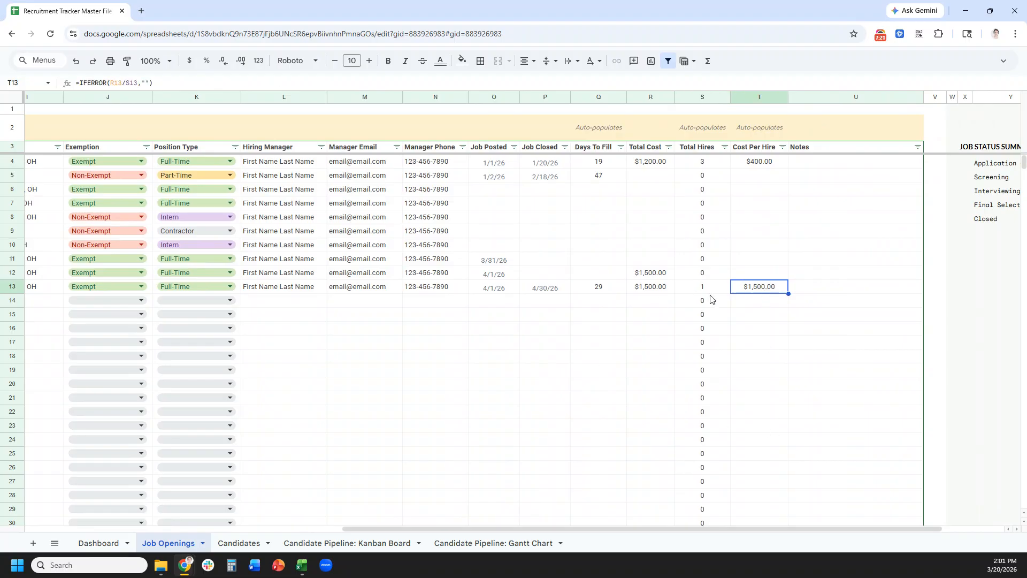
pyautogui.moveTo(451, 530); pyautogui.dragTo(101, 522)
pyautogui.click(239, 543)
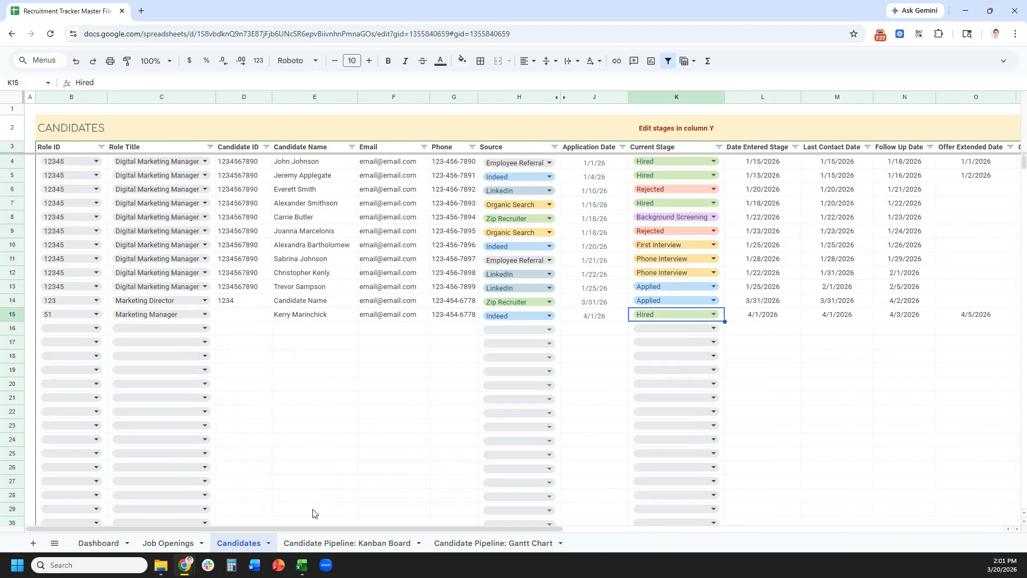
# - Scroll through the Kanban Board's stage columns, then go back to the Candidates sheet
pyautogui.click(330, 544)
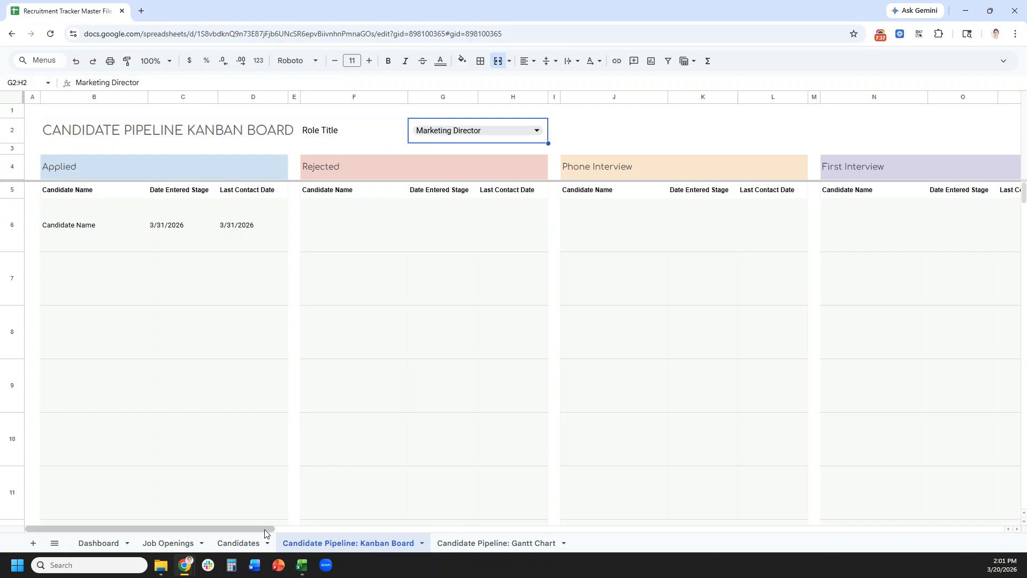
pyautogui.moveTo(266, 532); pyautogui.dragTo(243, 505)
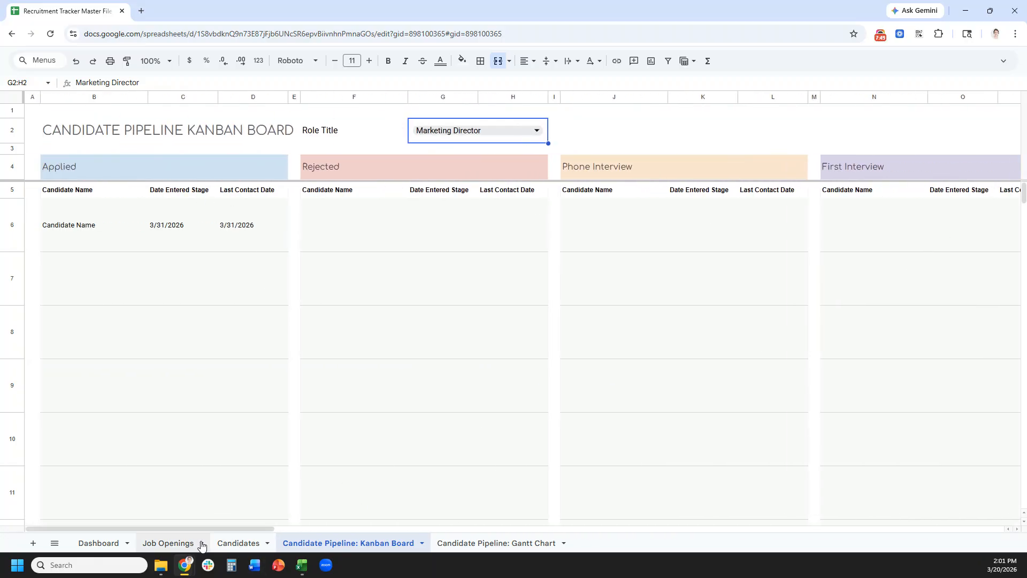
pyautogui.click(240, 543)
# - Select the recruiting stages list Y6:Y20 on the Candidates sheet
pyautogui.moveTo(310, 530); pyautogui.dragTo(867, 471)
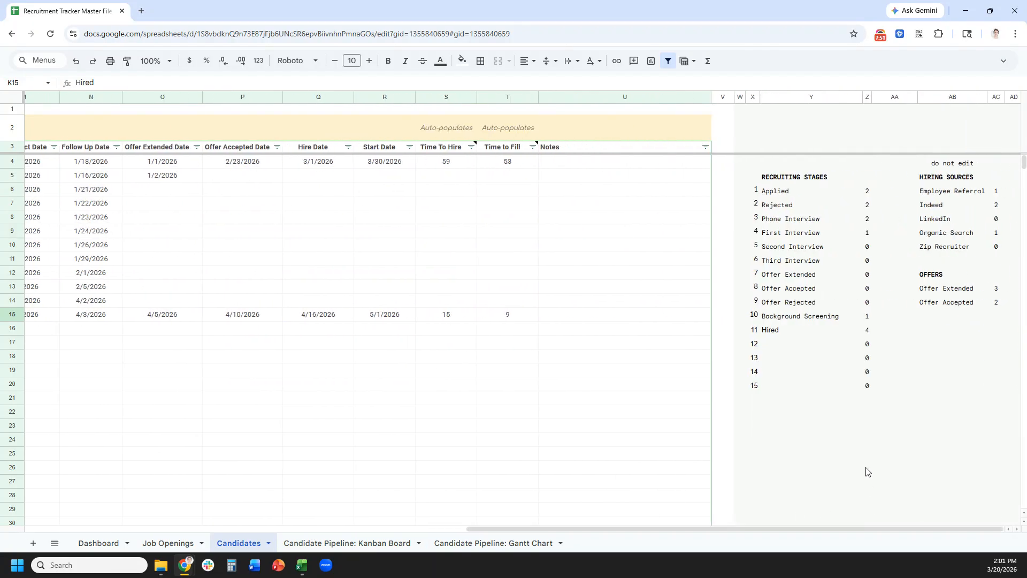
pyautogui.moveTo(775, 195); pyautogui.dragTo(791, 395)
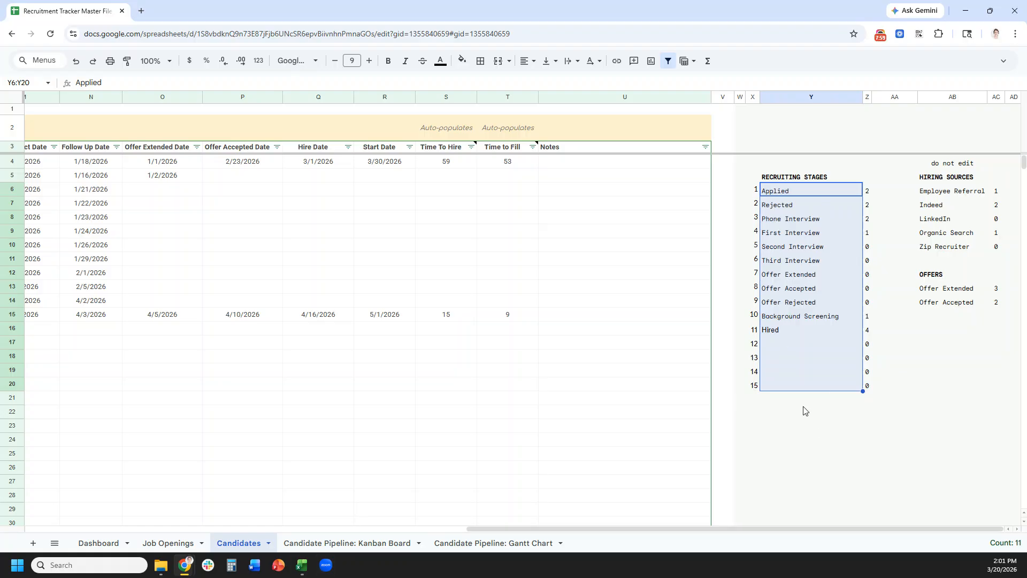
pyautogui.click(337, 543)
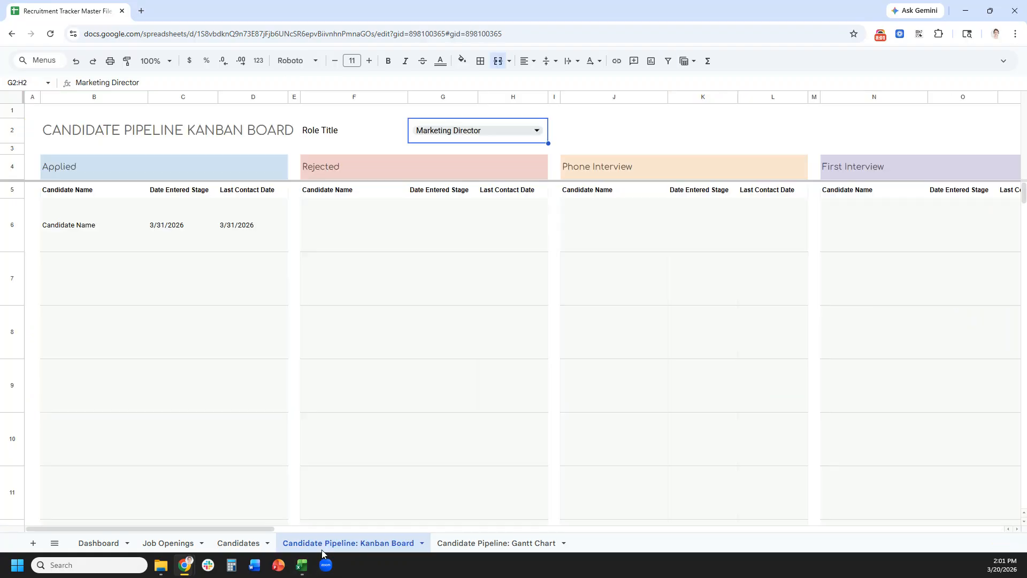
# - Filter the Kanban board to Digital Marketing Manager and inspect the date formulas
pyautogui.click(487, 134)
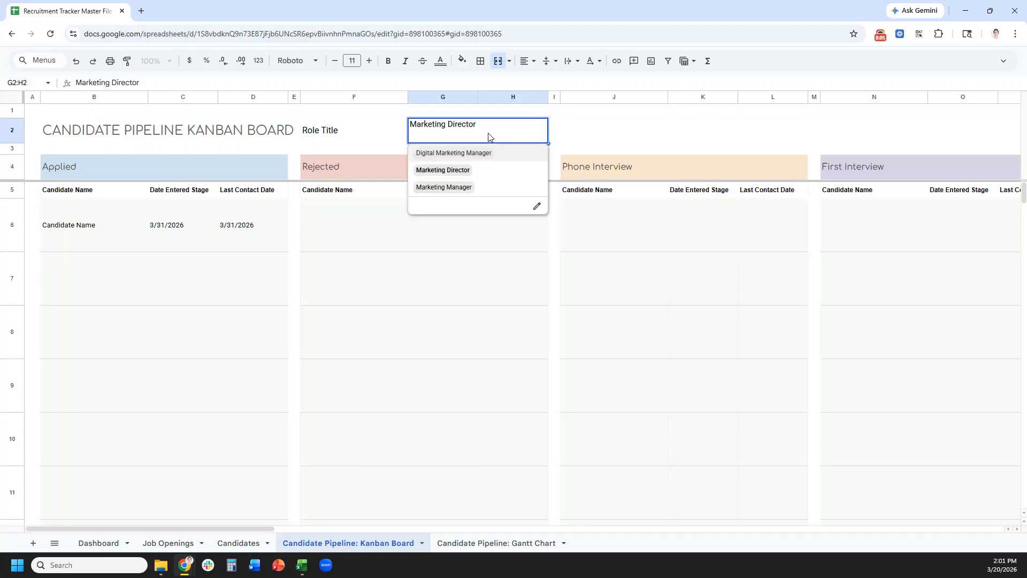
pyautogui.click(499, 155)
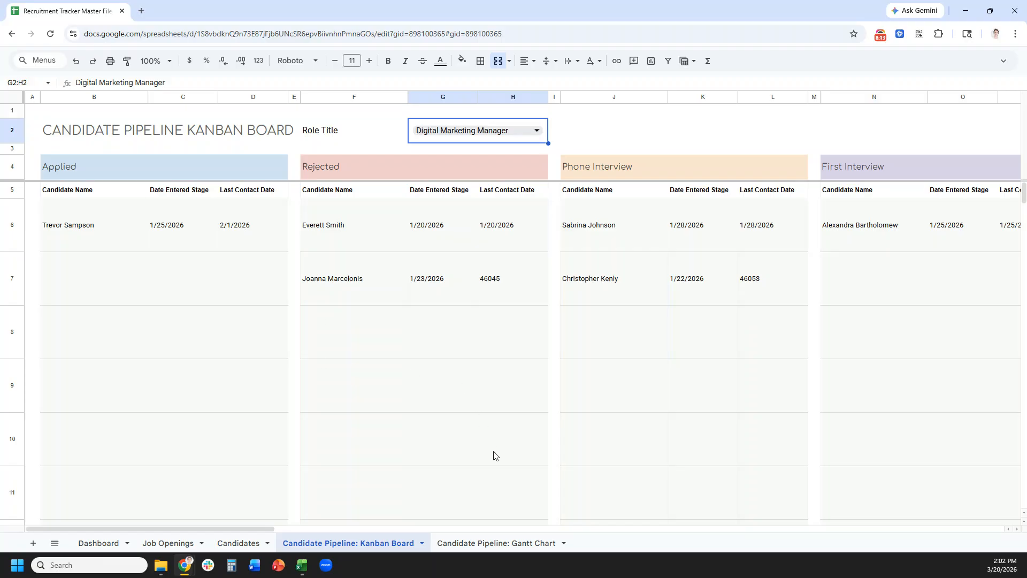
pyautogui.click(177, 234)
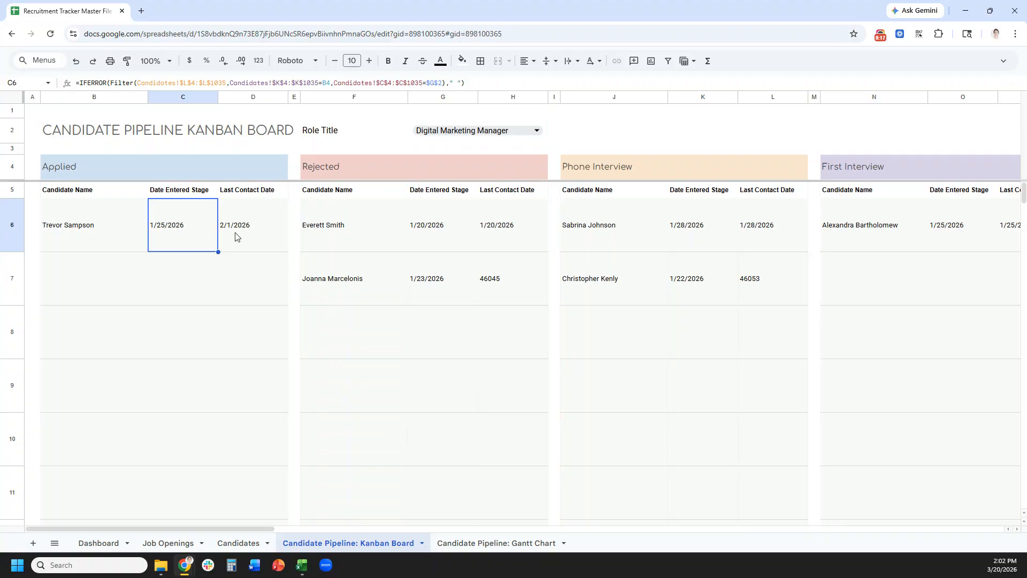
pyautogui.click(262, 236)
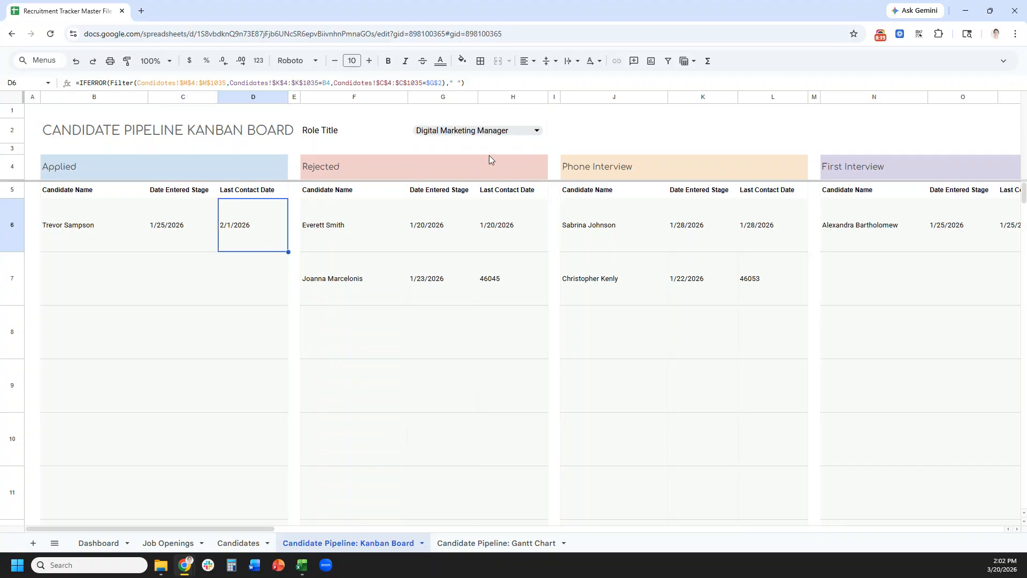
# - Switch the board to Marketing Director, then Marketing Manager, and check the Hired lane
pyautogui.click(504, 131)
pyautogui.click(503, 170)
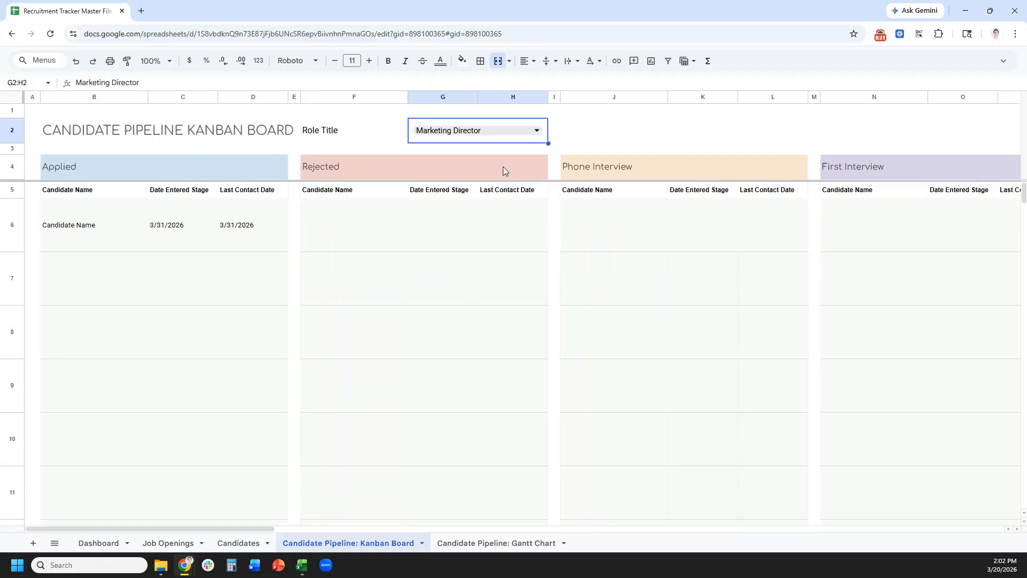
pyautogui.click(506, 133)
pyautogui.click(508, 190)
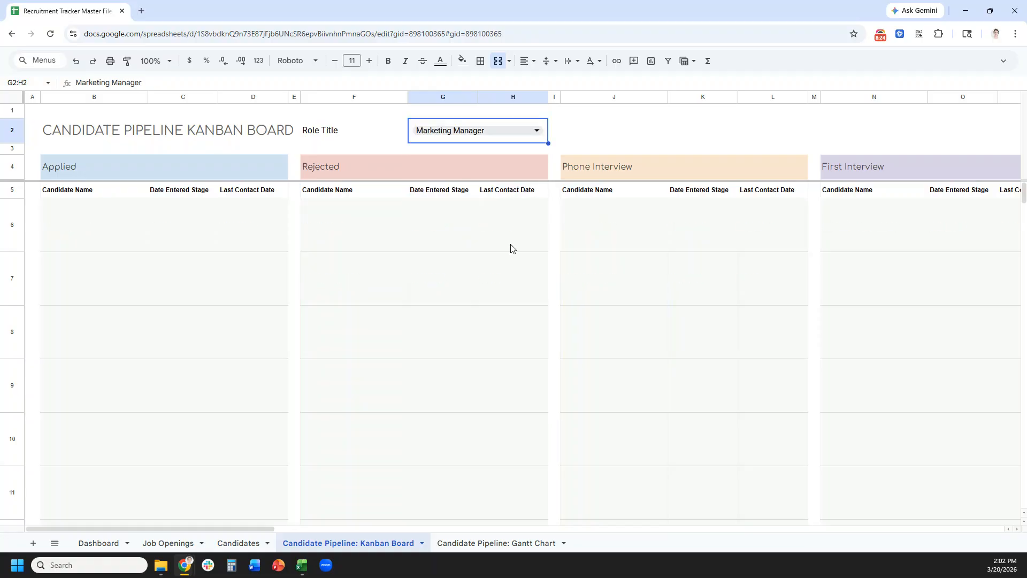
pyautogui.moveTo(263, 529); pyautogui.dragTo(791, 514)
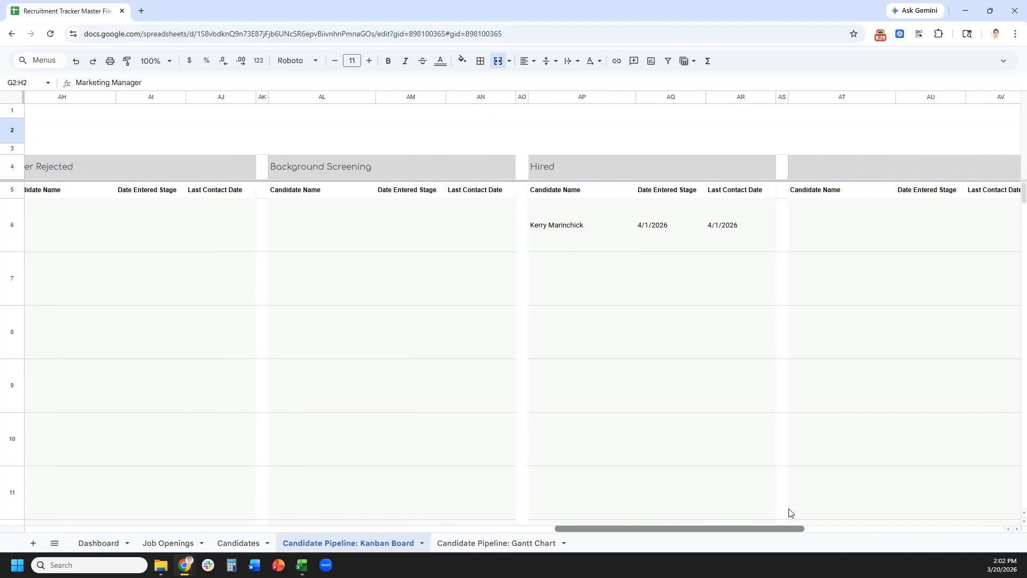
pyautogui.moveTo(790, 514); pyautogui.dragTo(117, 521)
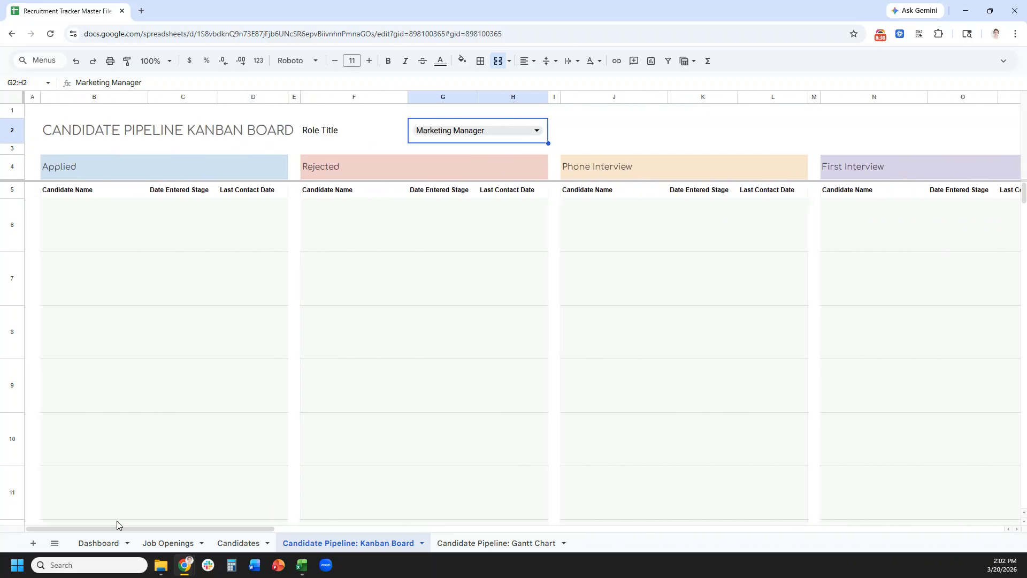
pyautogui.click(481, 544)
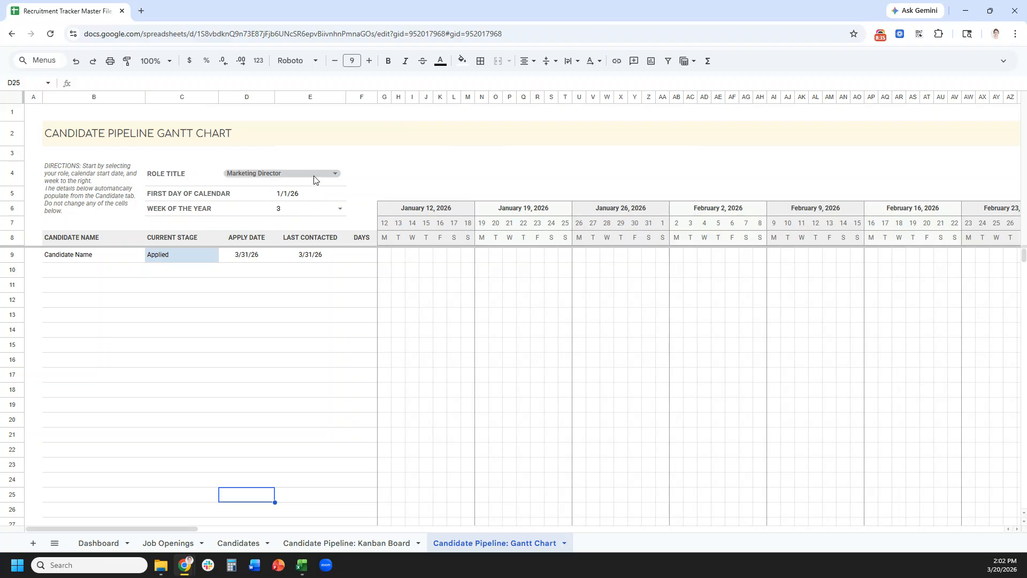
# - Show Digital Marketing Manager on the Gantt chart with the calendar starting at week 2
pyautogui.click(296, 175)
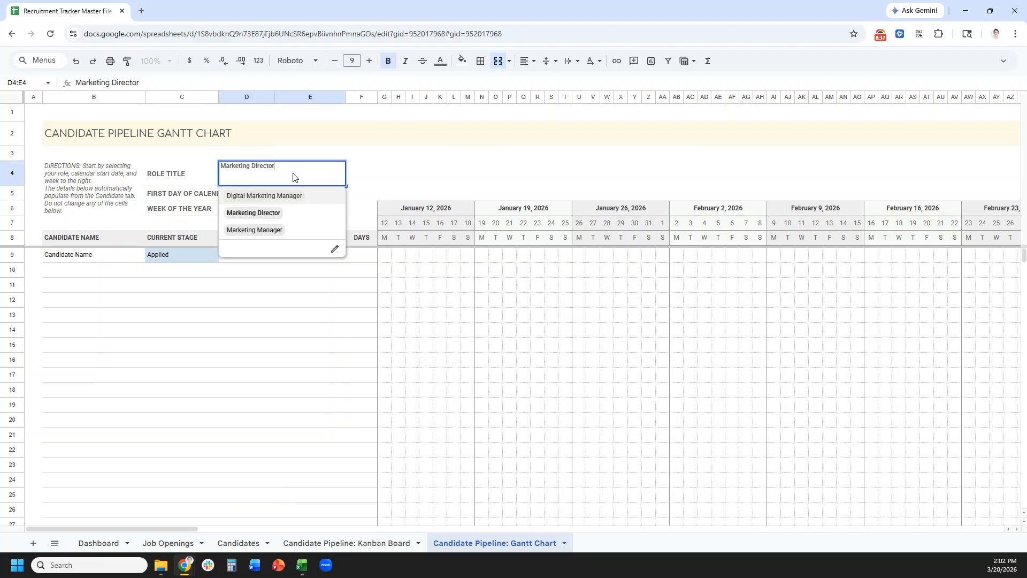
pyautogui.click(303, 197)
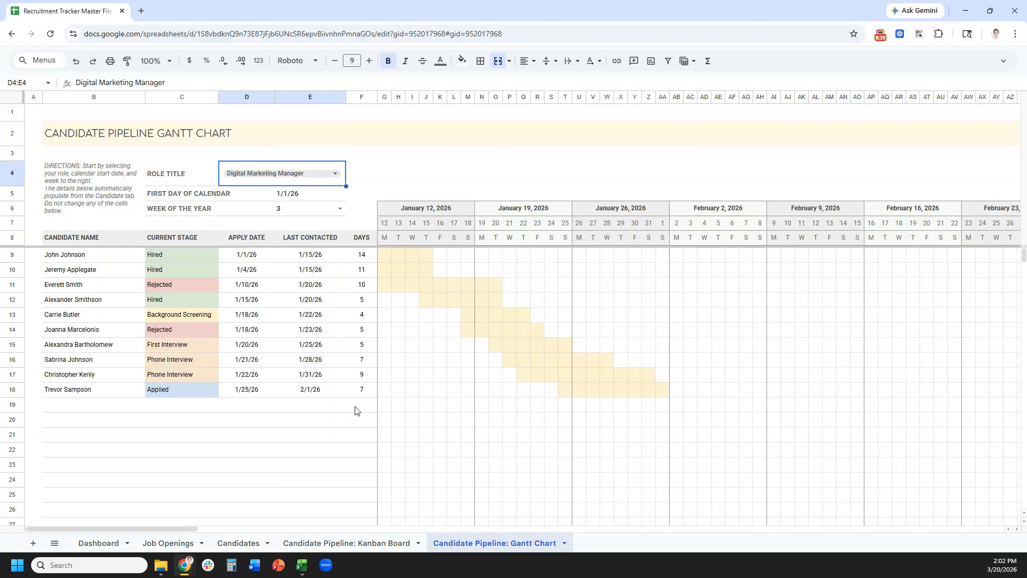
pyautogui.click(340, 208)
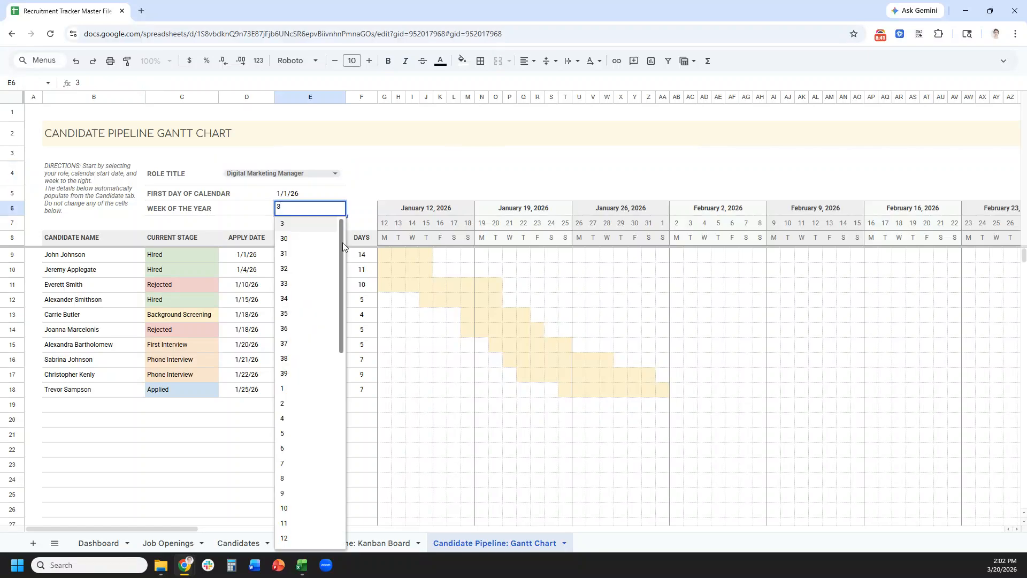
pyautogui.click(315, 388)
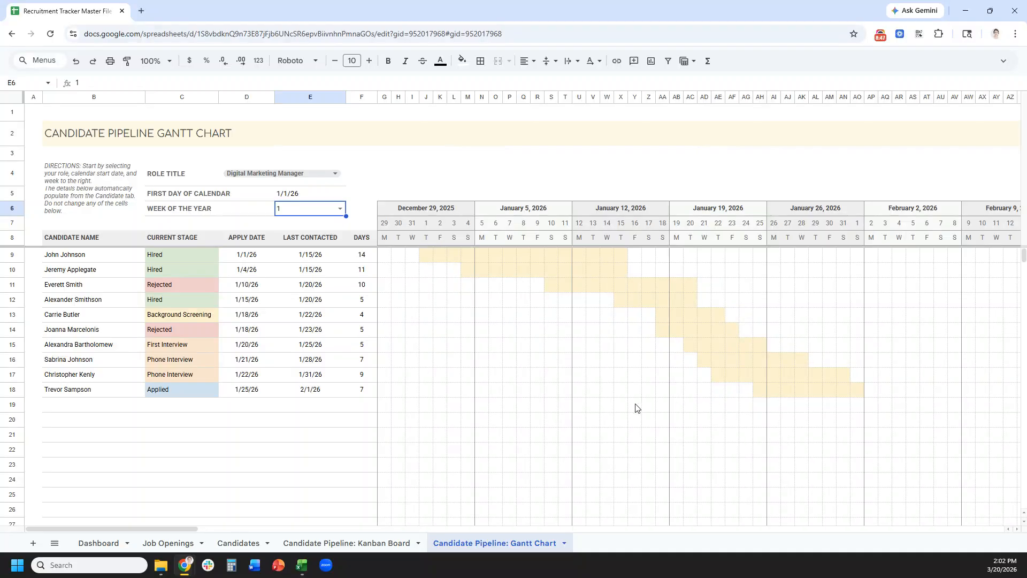
pyautogui.click(337, 211)
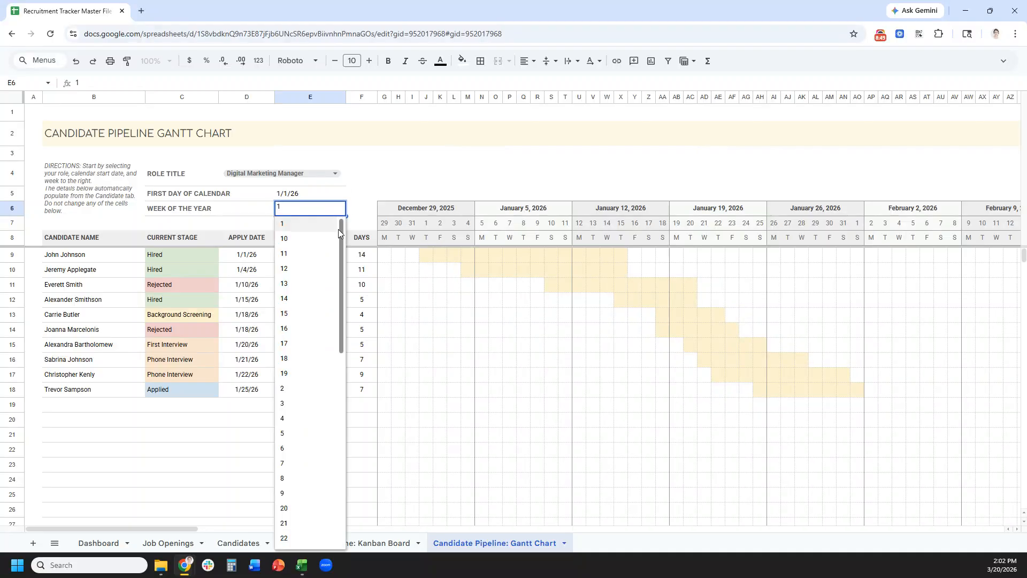
pyautogui.click(317, 389)
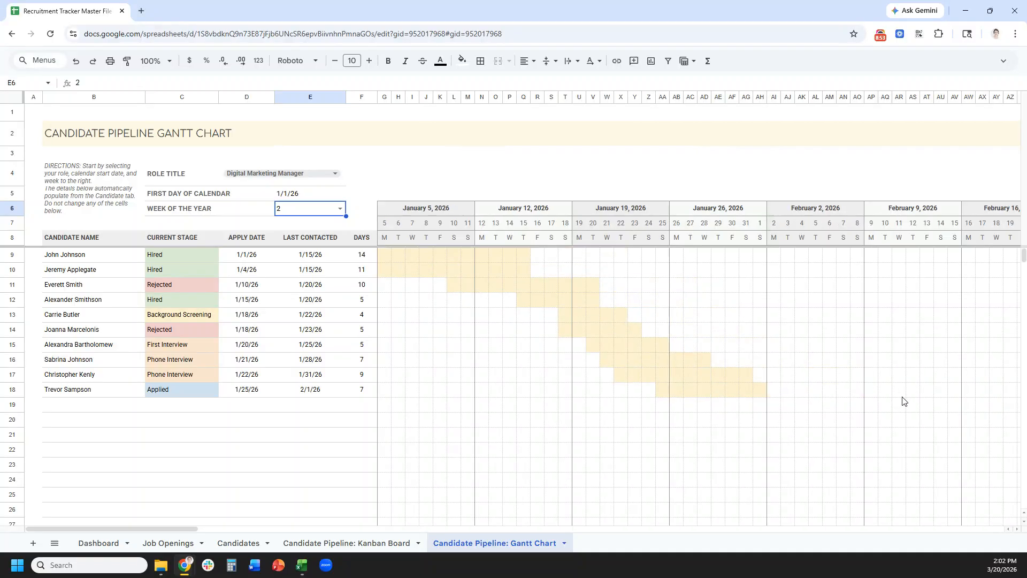
pyautogui.click(300, 196)
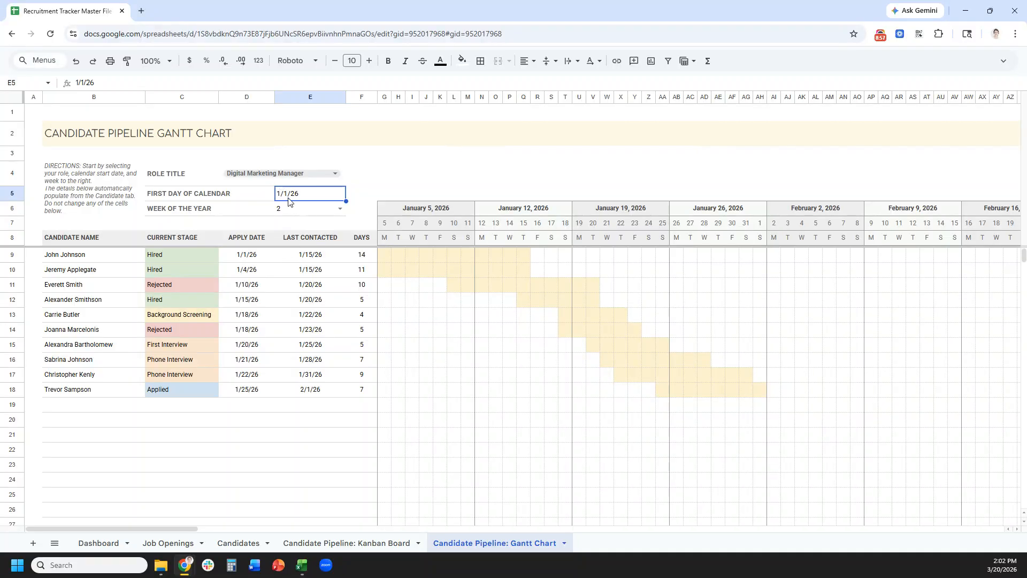
# - Try Marketing Director and Marketing Manager on the Gantt chart, then return to Digital Marketing Manager
pyautogui.click(336, 173)
pyautogui.click(330, 214)
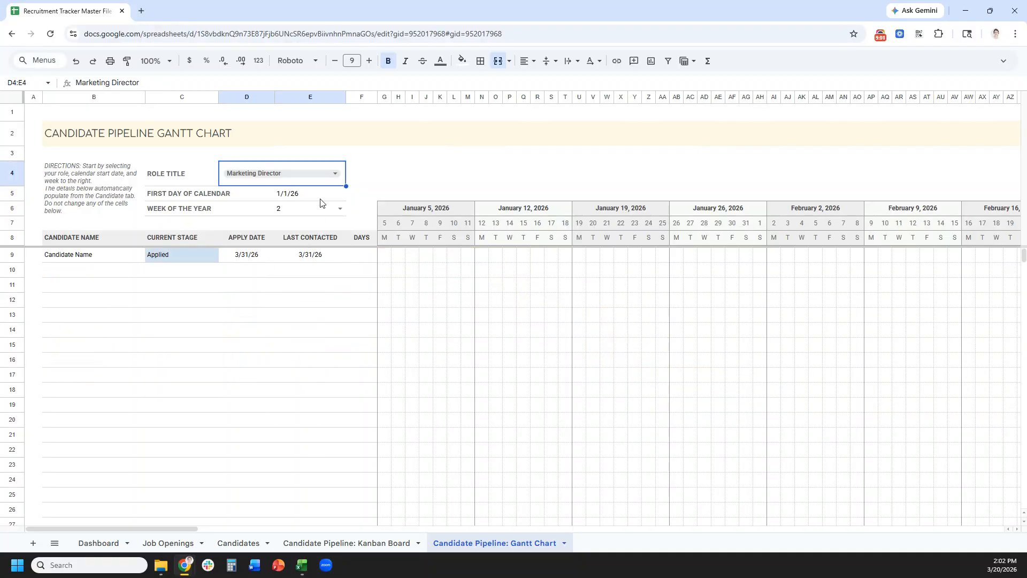
pyautogui.click(329, 177)
pyautogui.click(300, 242)
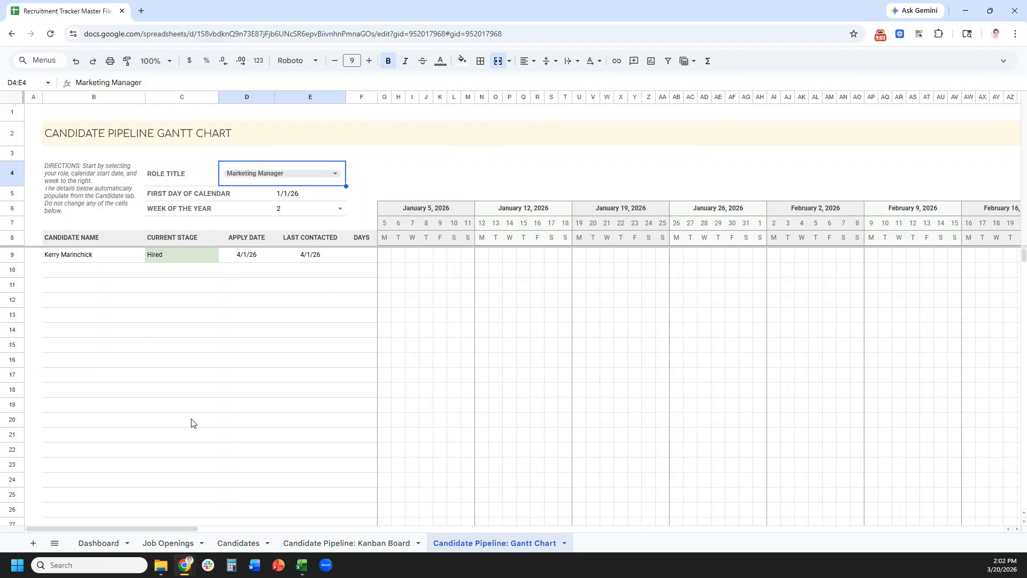
pyautogui.click(341, 177)
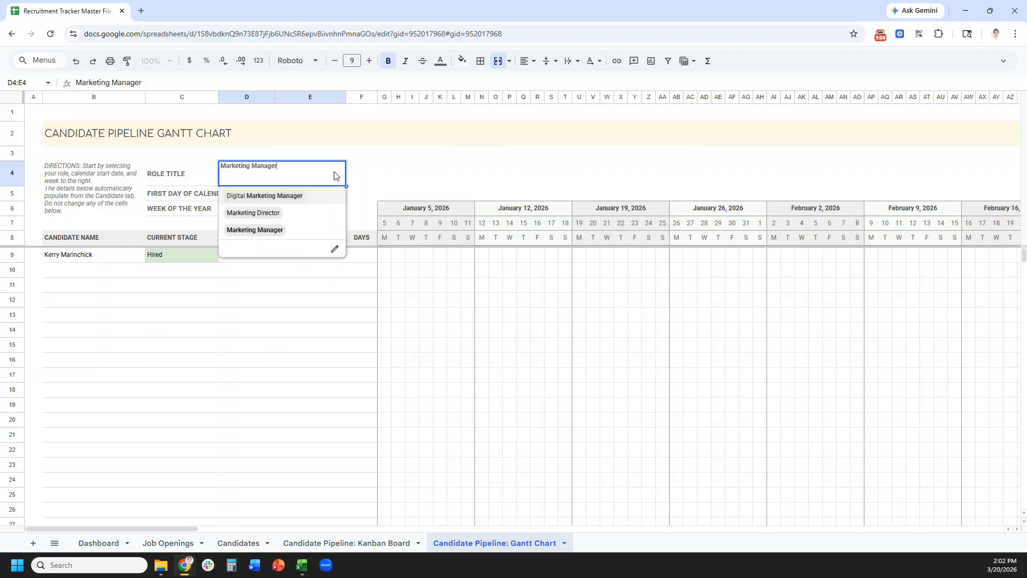
pyautogui.click(328, 198)
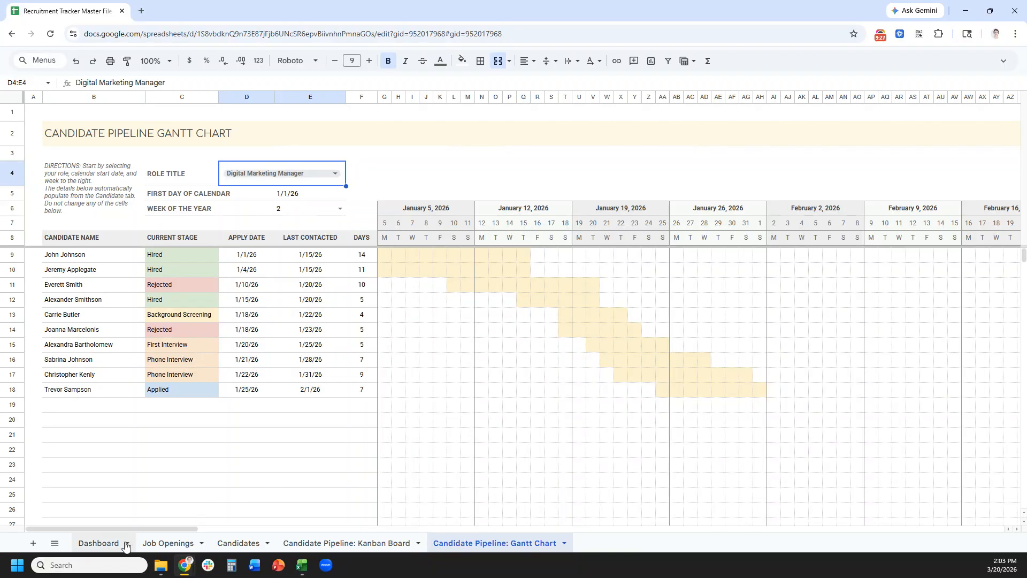
pyautogui.click(104, 543)
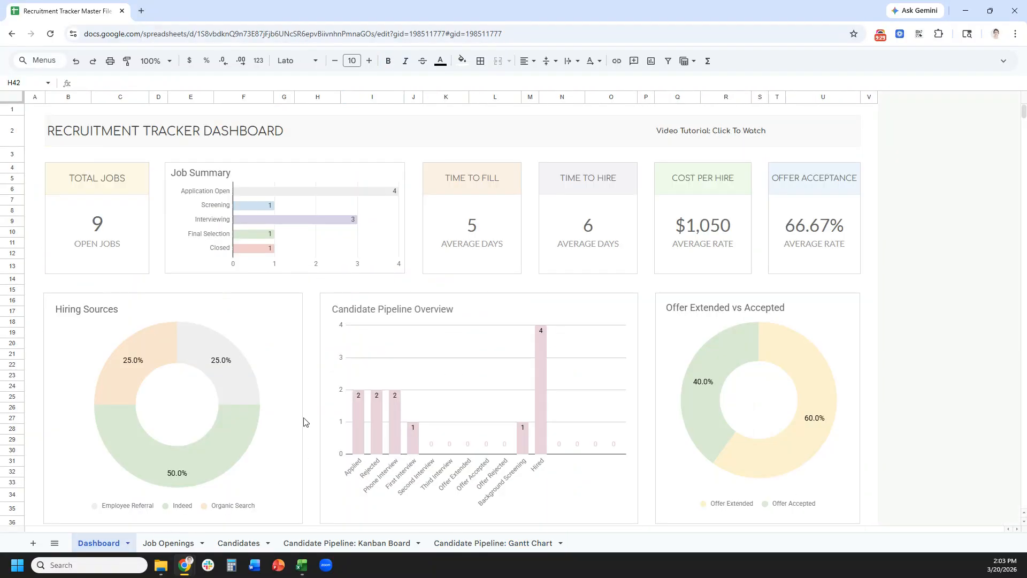
pyautogui.click(122, 231)
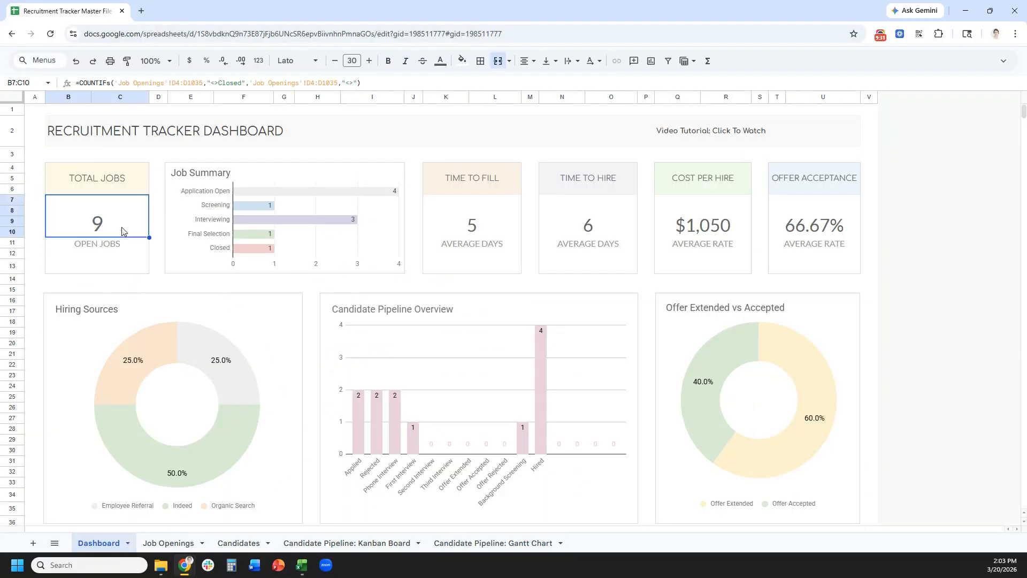
pyautogui.click(373, 230)
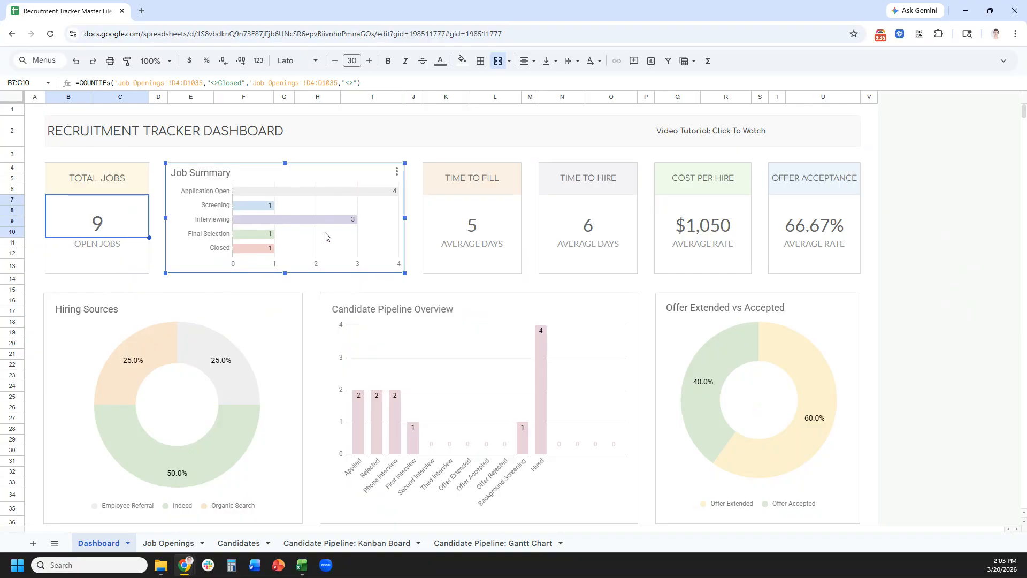
pyautogui.click(488, 228)
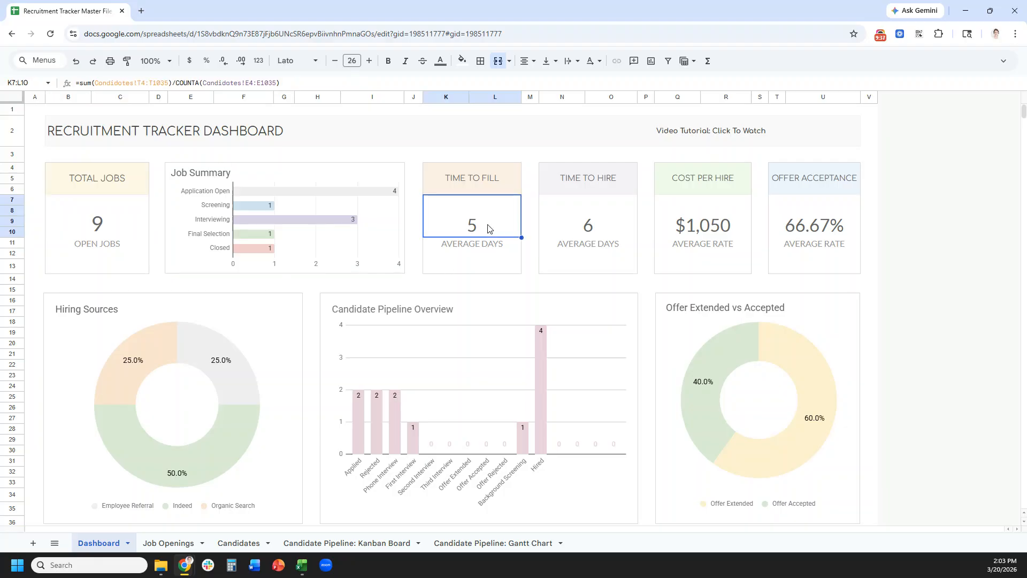
pyautogui.click(497, 156)
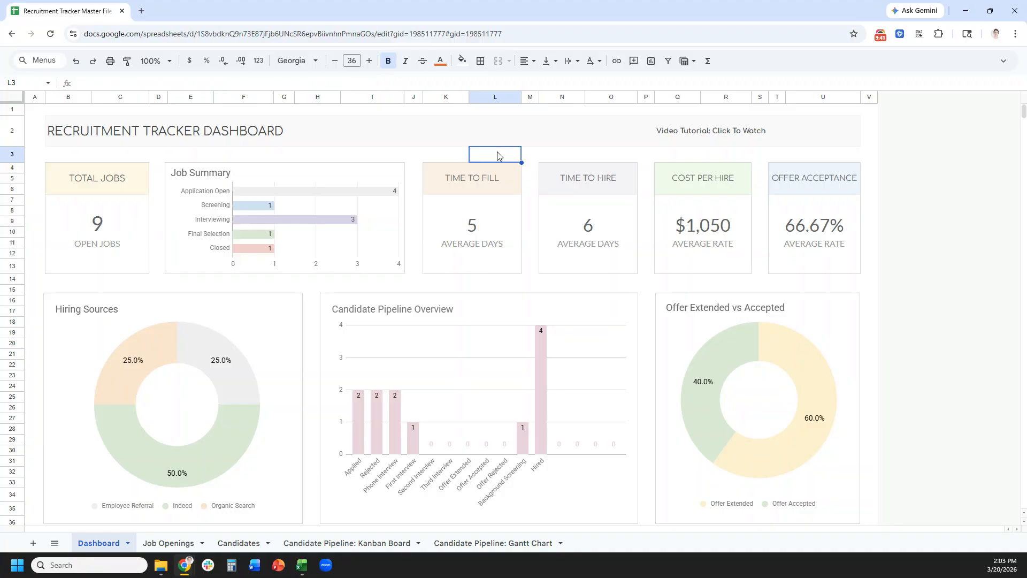
pyautogui.click(631, 233)
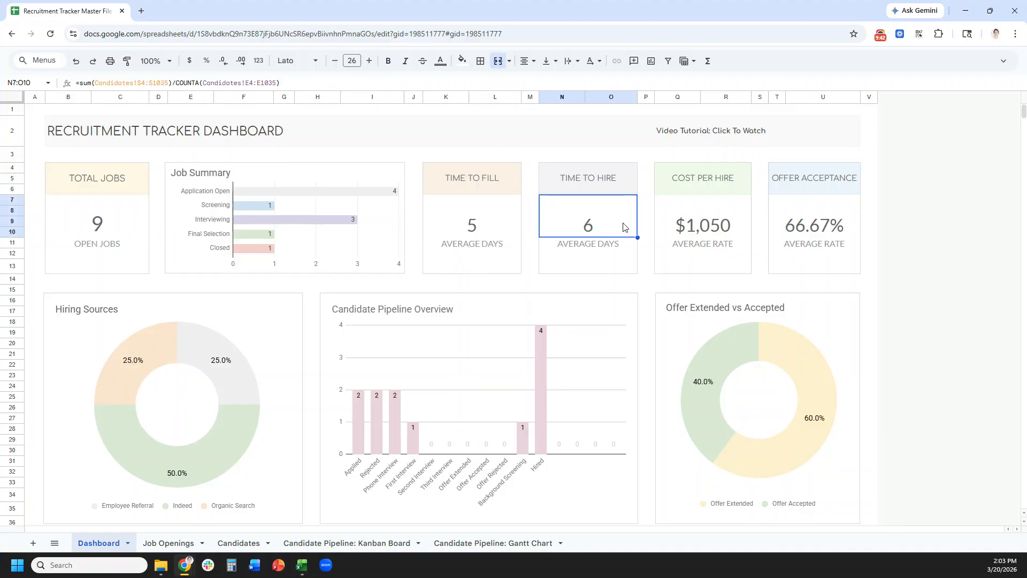
pyautogui.click(714, 234)
pyautogui.click(824, 228)
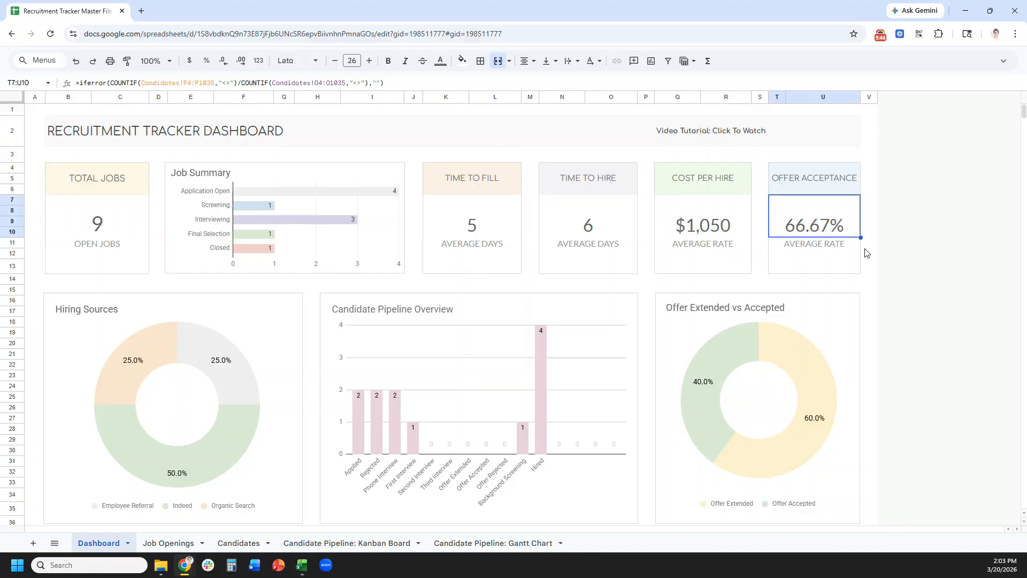
pyautogui.click(905, 297)
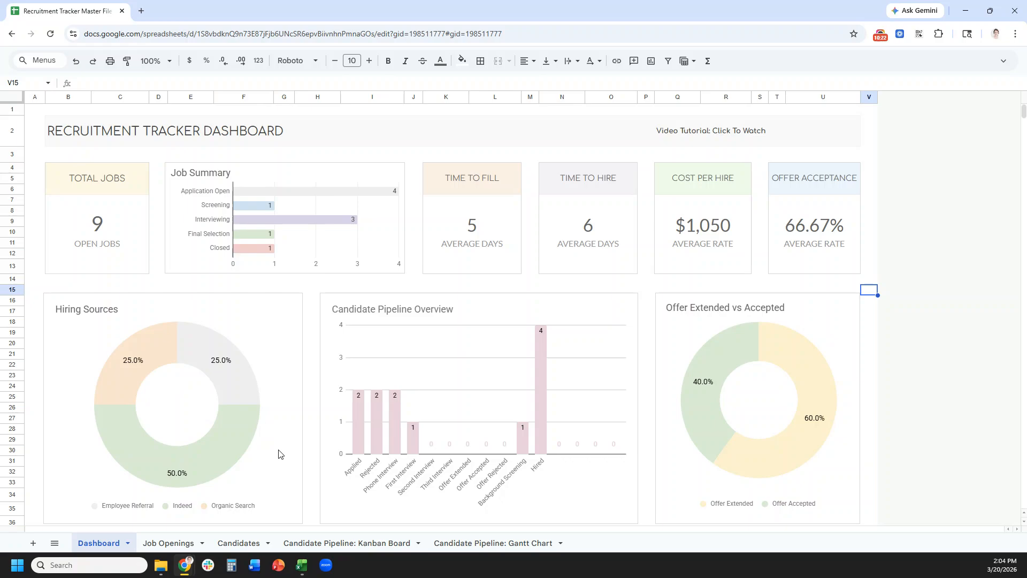
pyautogui.click(880, 35)
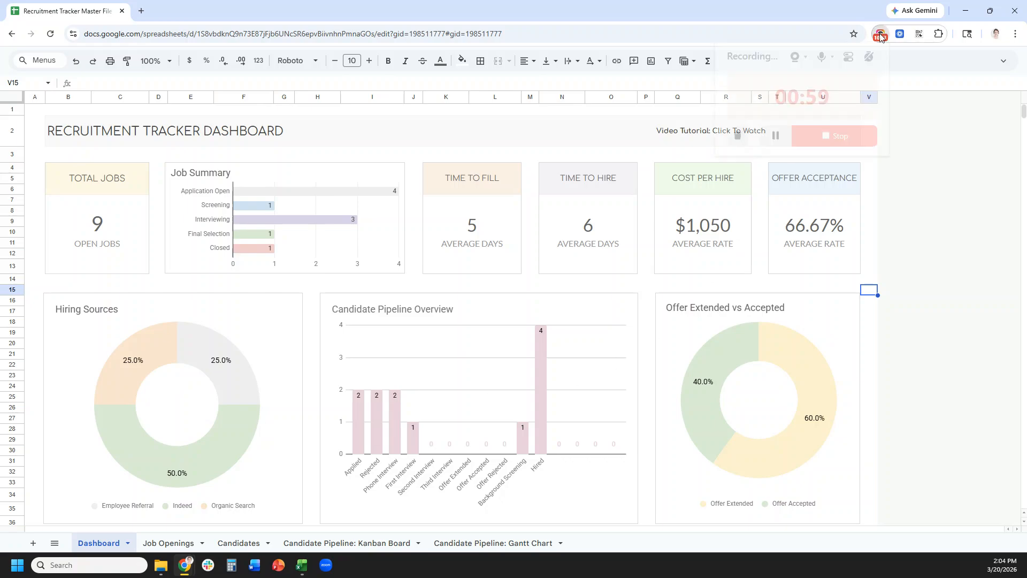